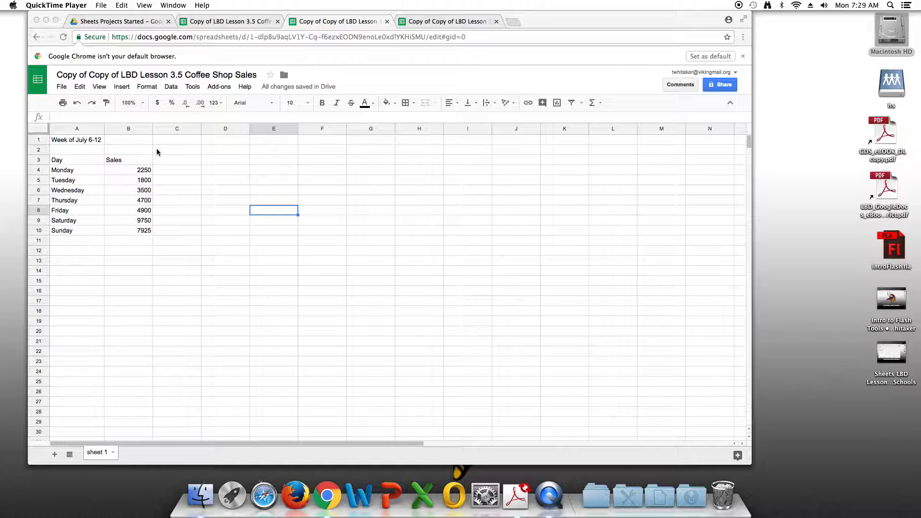
Step: Merge cells A1:B1 containing the week title
click(93, 140)
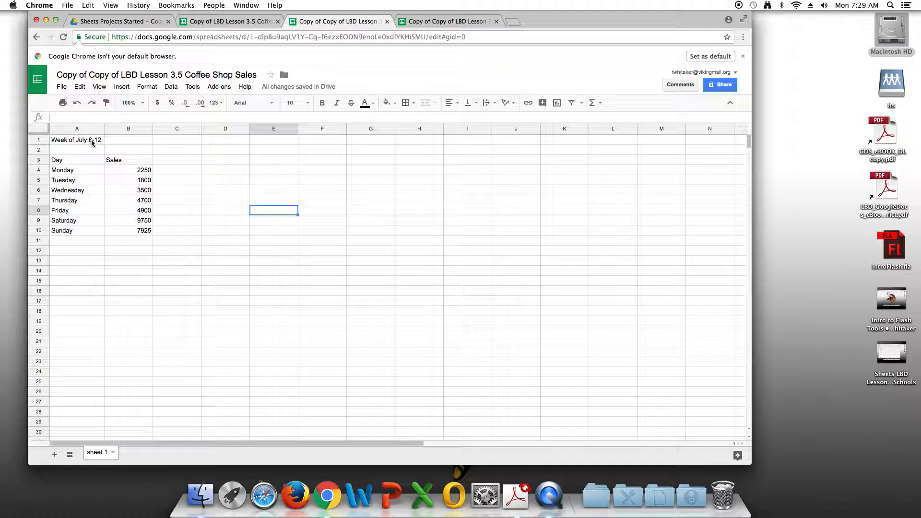
click(75, 141)
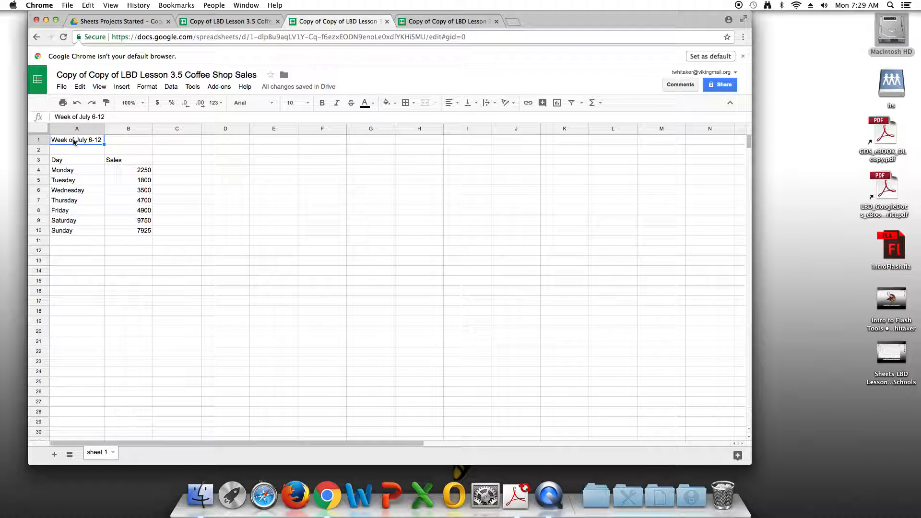
shift+click(127, 143)
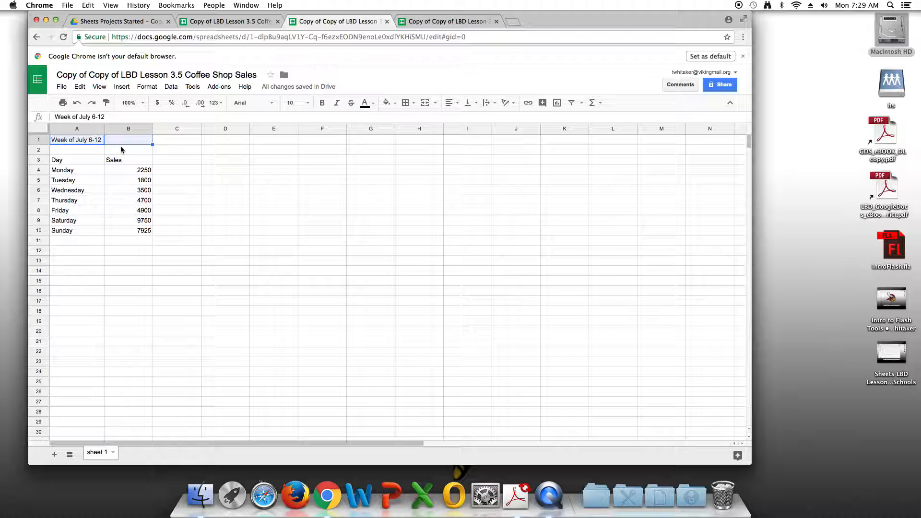
click(425, 102)
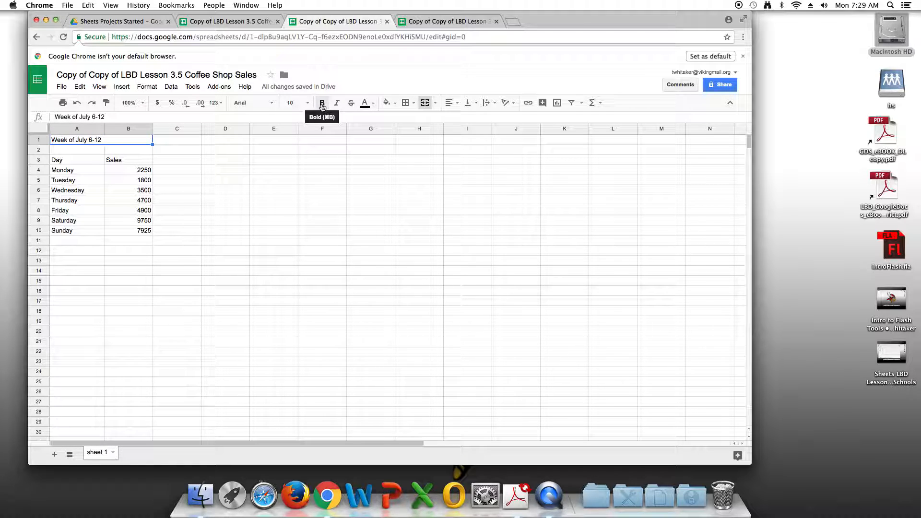
Step: Make the merged title in row 1 bold and set its font size to 18
click(322, 103)
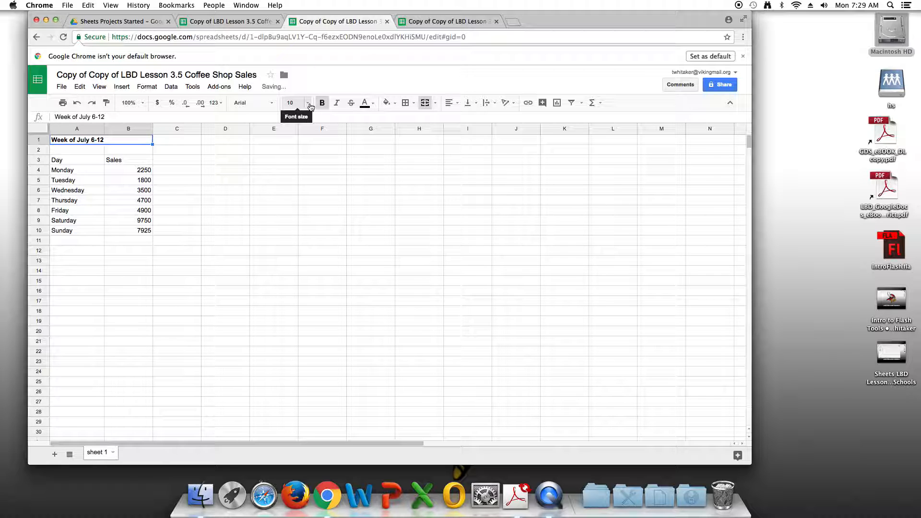
click(309, 103)
click(309, 224)
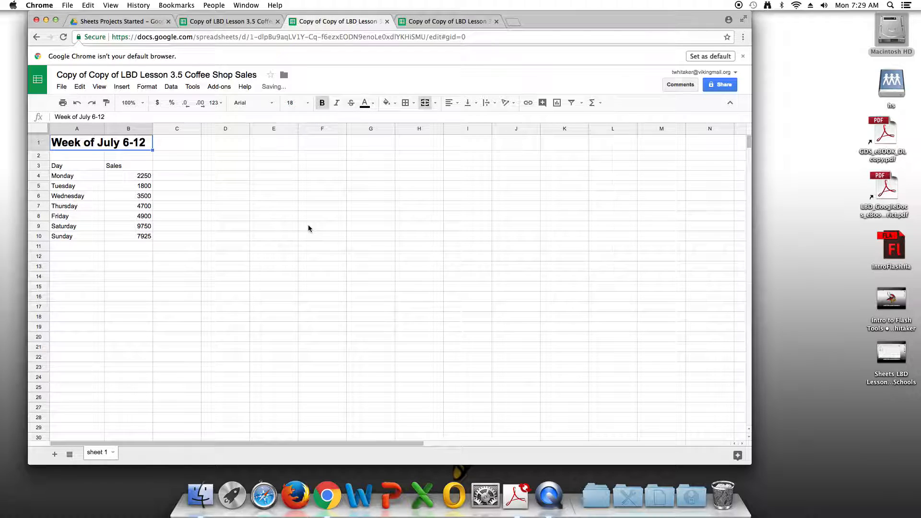
Step: Fill the Day and Sales header cells A3:B3 with light green
click(79, 166)
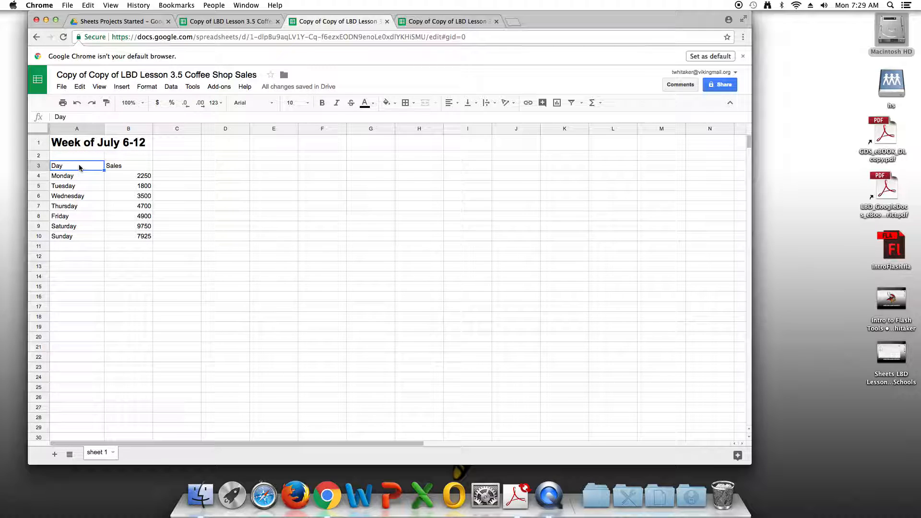
shift+click(134, 166)
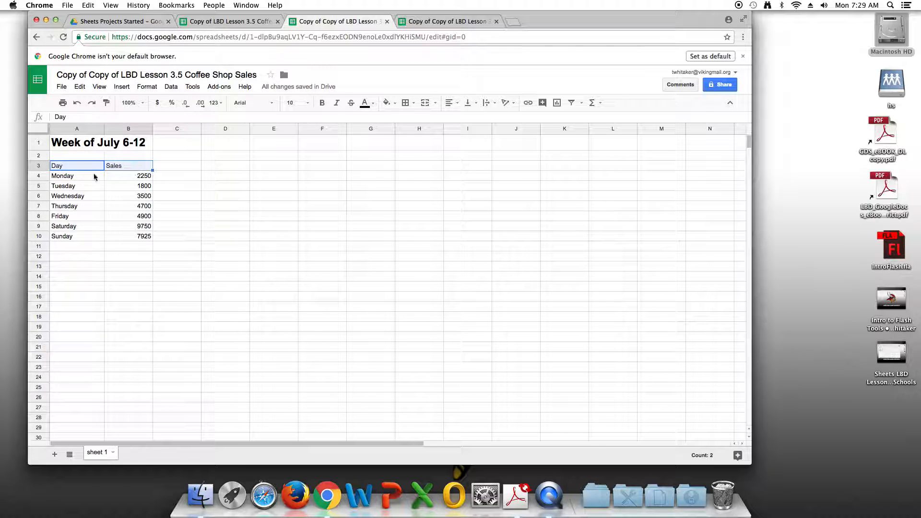
click(395, 106)
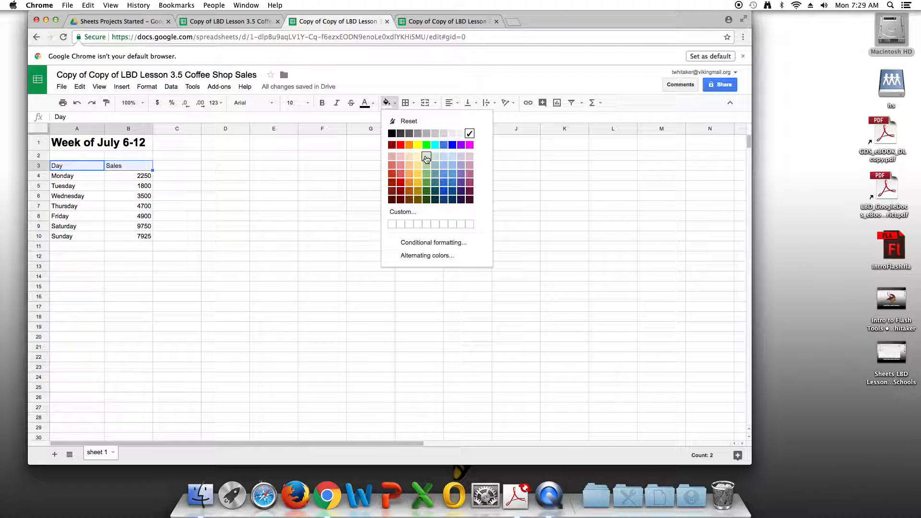
click(426, 157)
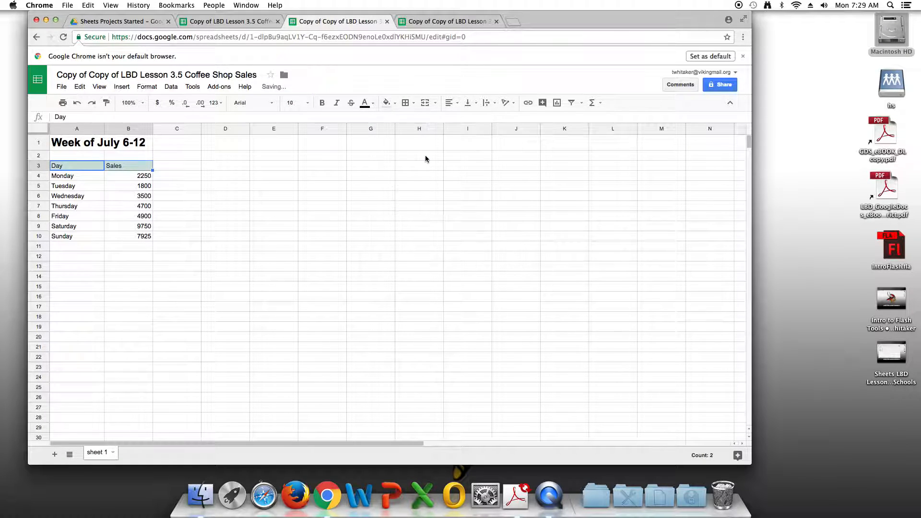
Step: Center the Day and Sales headers horizontally and make them bold
click(453, 108)
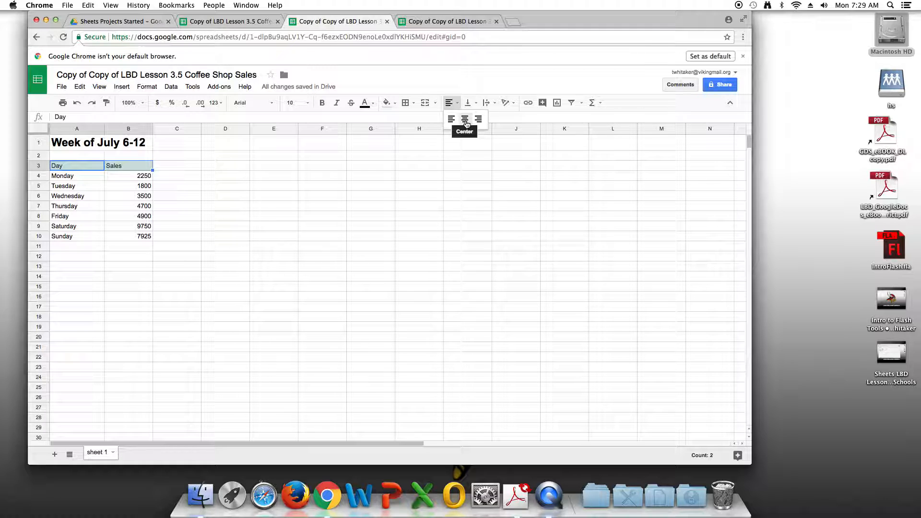
click(465, 119)
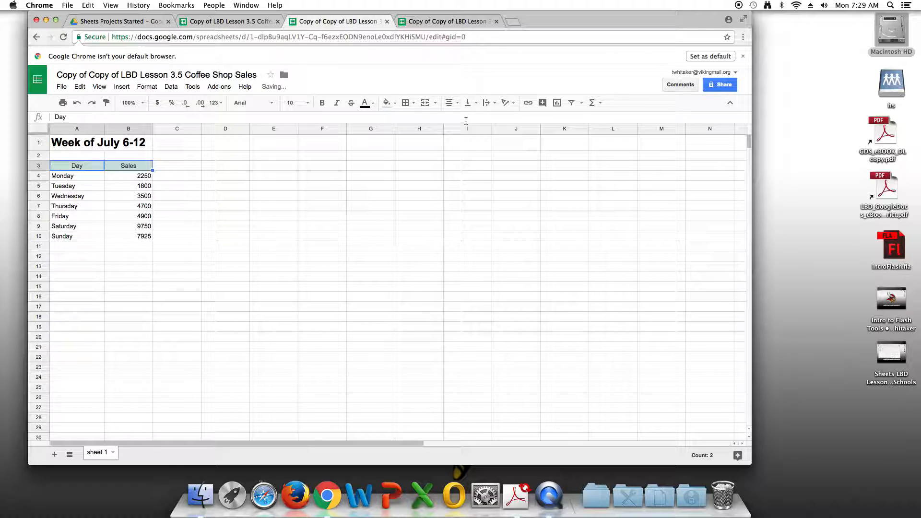
click(322, 104)
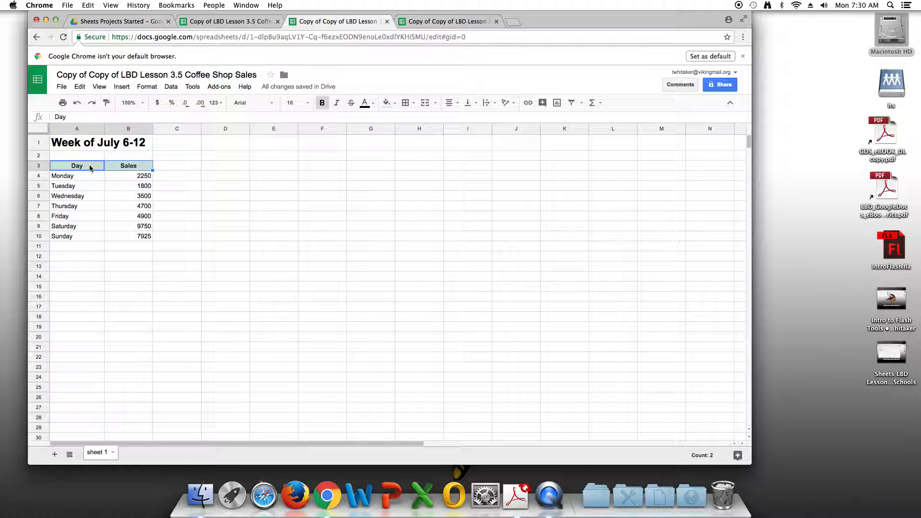
Step: Insert a chart based on the daily sales data in A3:B10
click(54, 168)
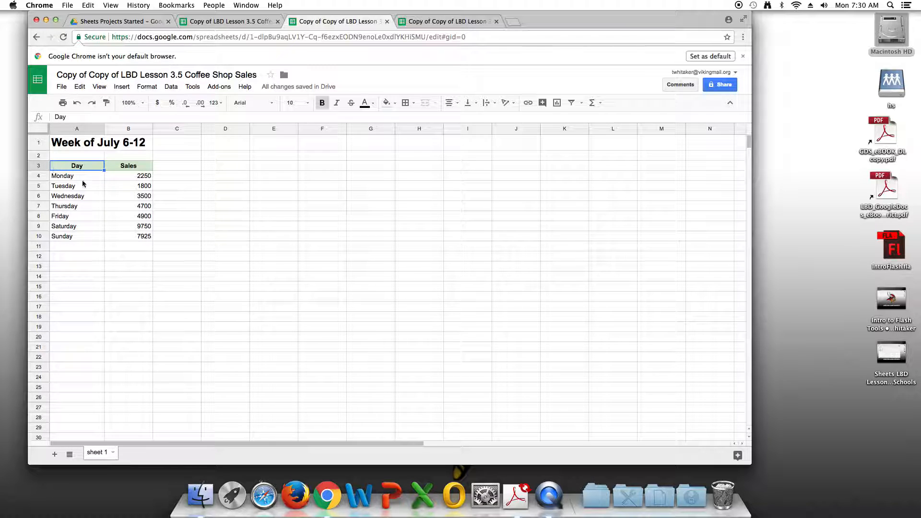
shift+click(138, 238)
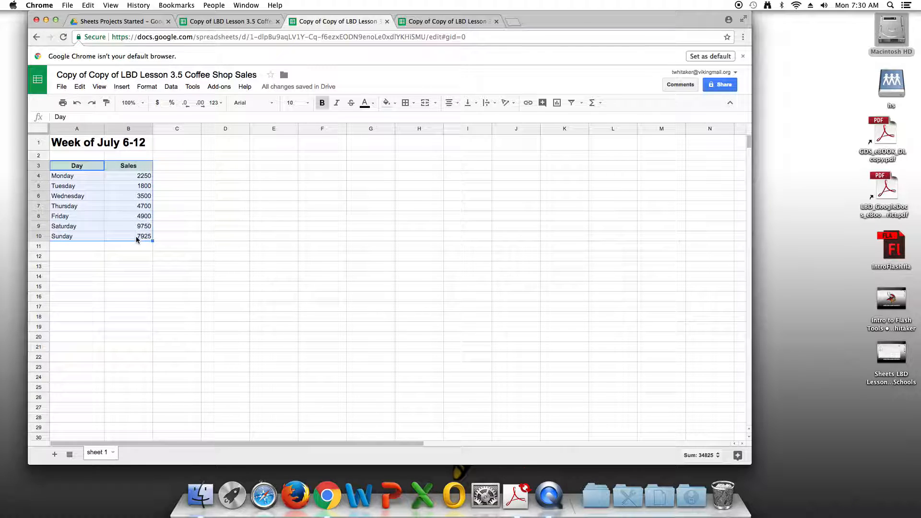
click(125, 91)
click(153, 263)
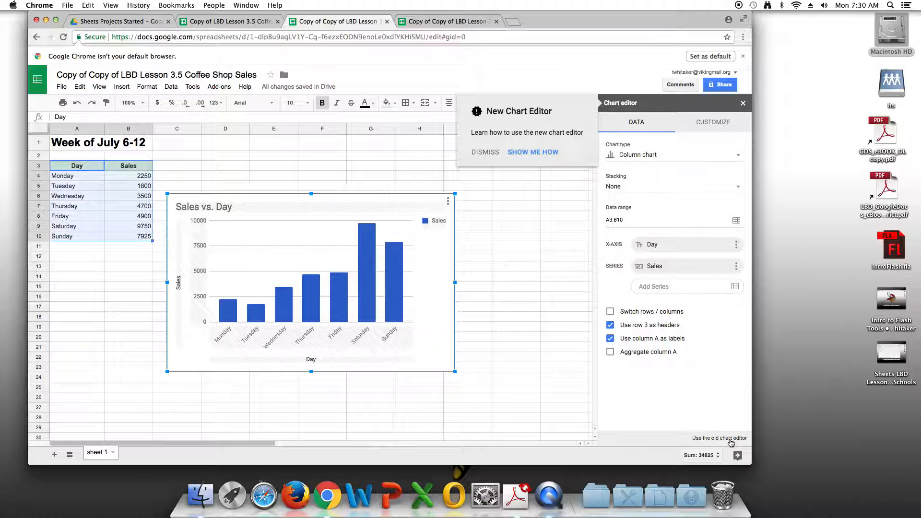
Step: Switch to the old chart editor and choose the recommended pie chart for the sales data
click(730, 439)
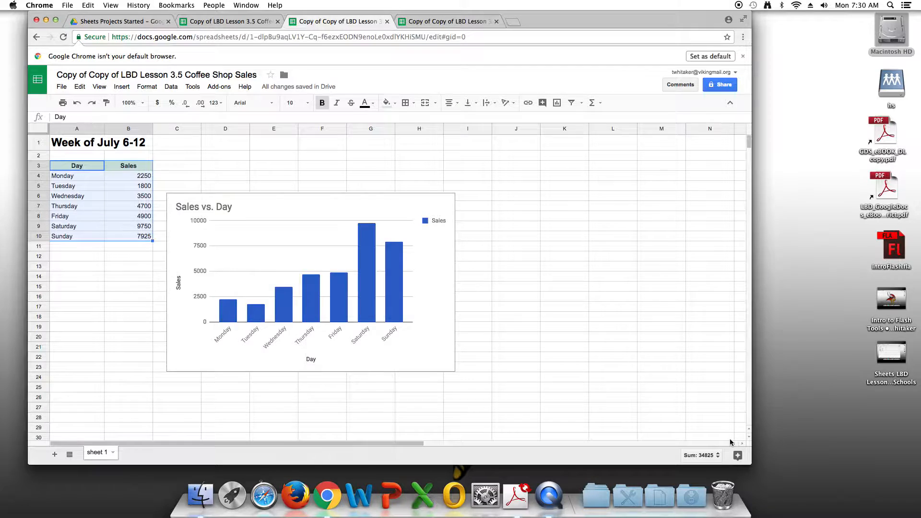
click(228, 175)
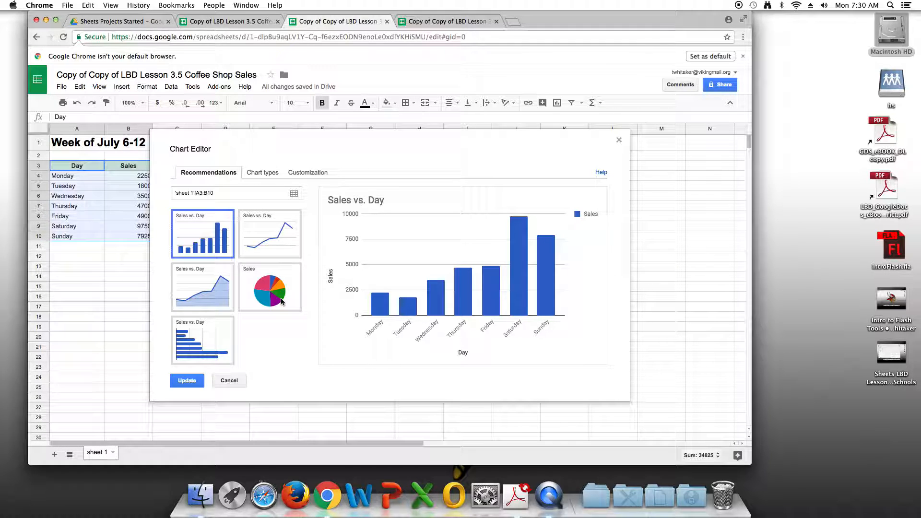
click(281, 301)
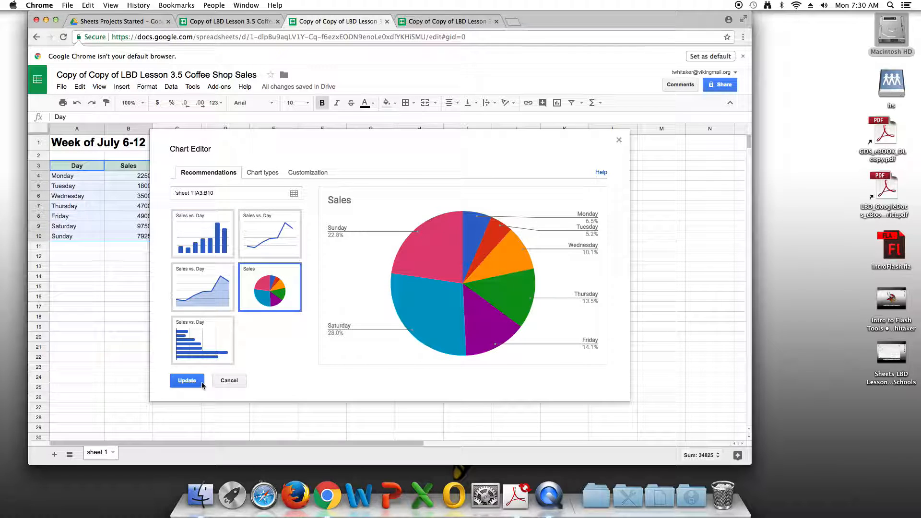
Step: Set the pie chart's title to "Sales: Week of July 6-12"
click(315, 174)
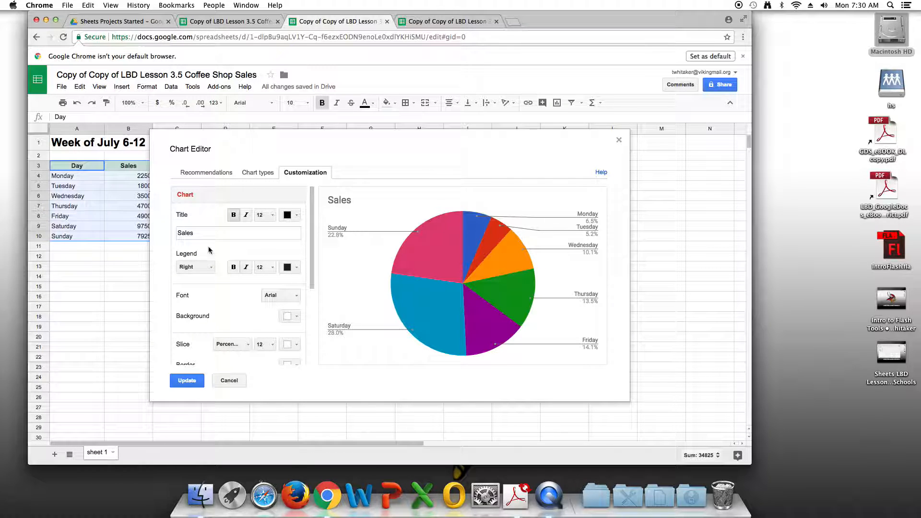
click(194, 234)
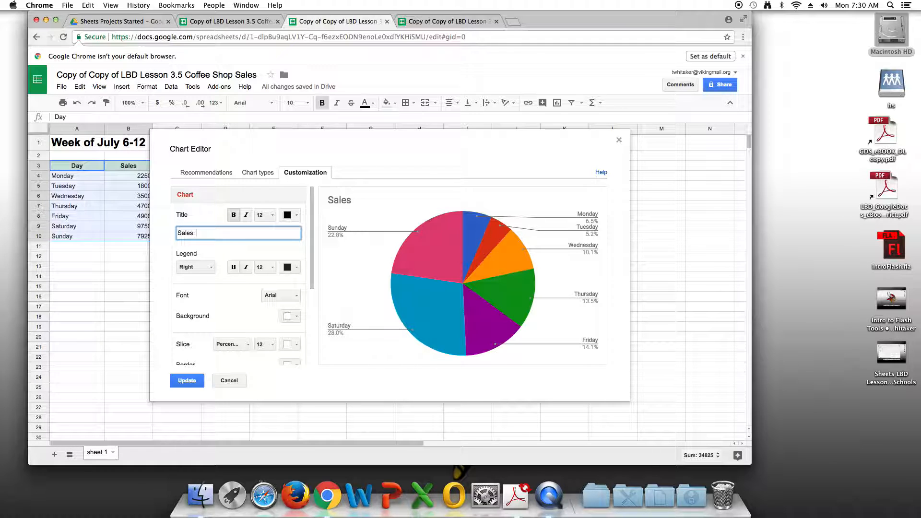
text(: Week of July 6-12)
Step: Set the chart font to Wide and its background to light gray, and apply the updates to the chart
click(281, 295)
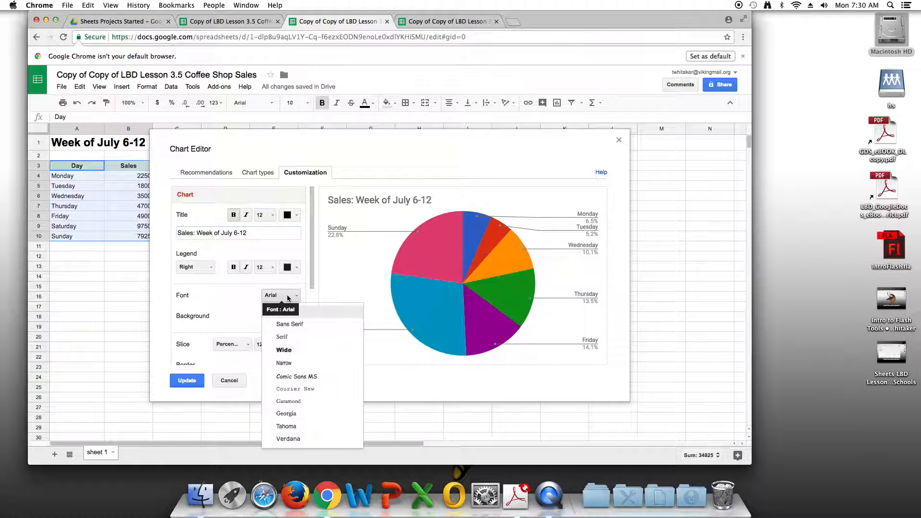
click(294, 349)
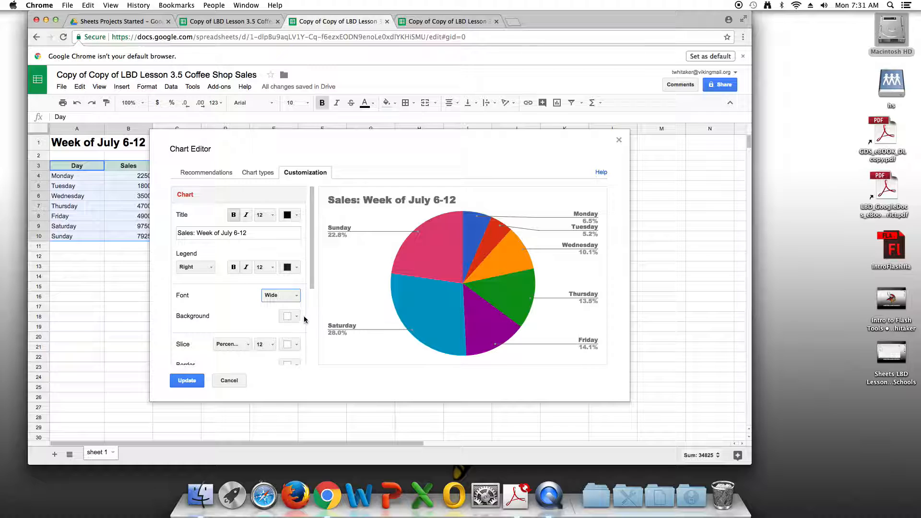
click(298, 316)
click(359, 336)
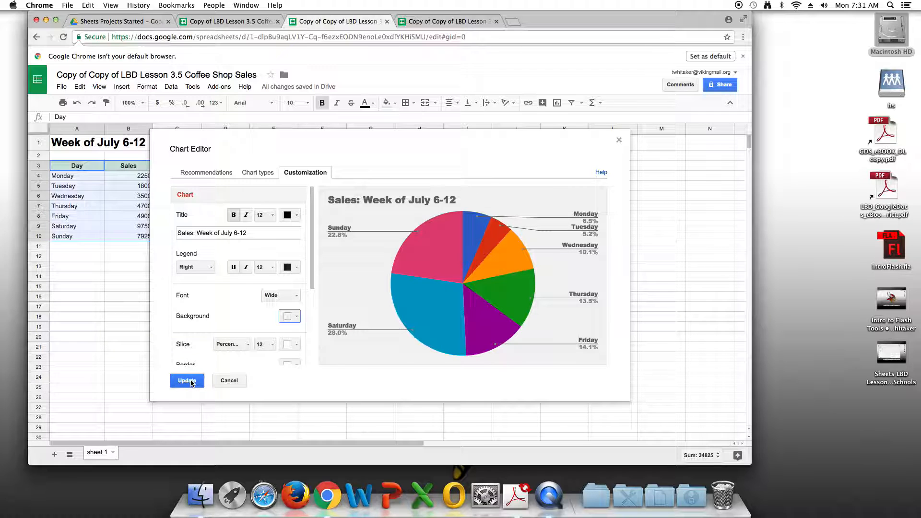
click(192, 381)
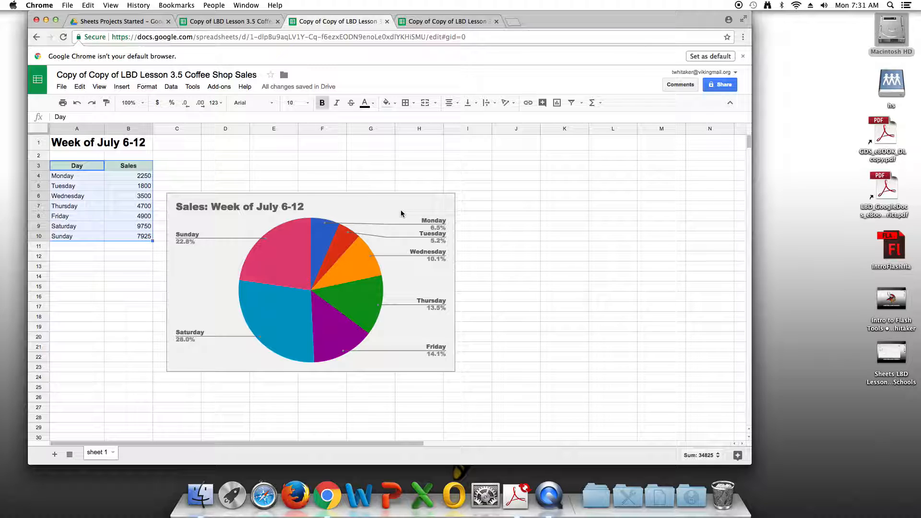
Step: Move the pie chart to its own sheet
click(450, 200)
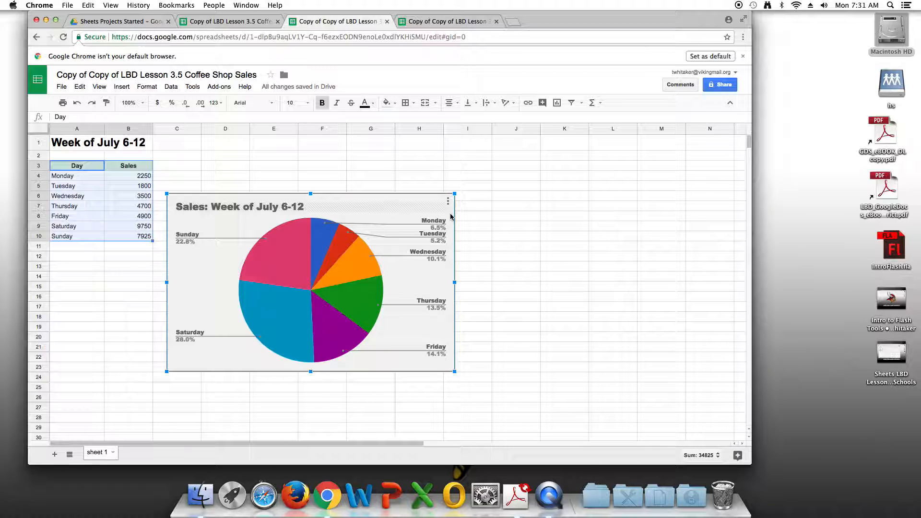
click(448, 201)
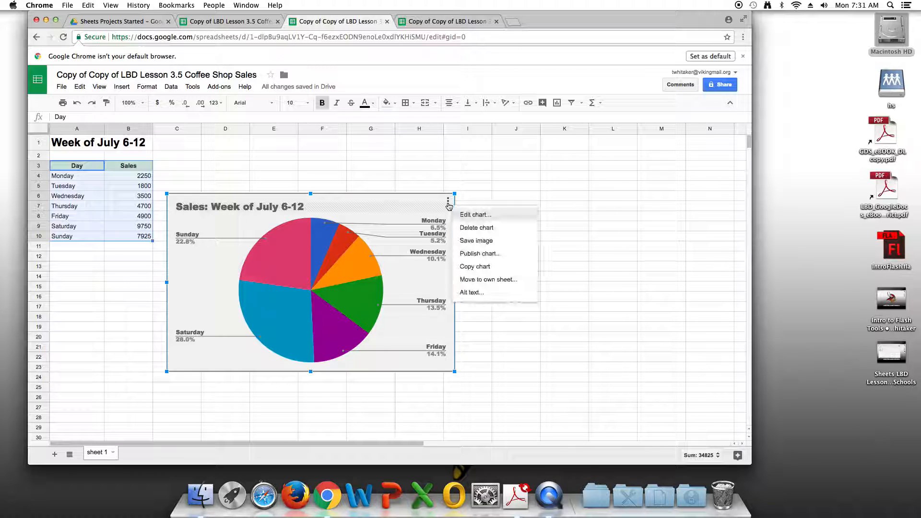
click(495, 281)
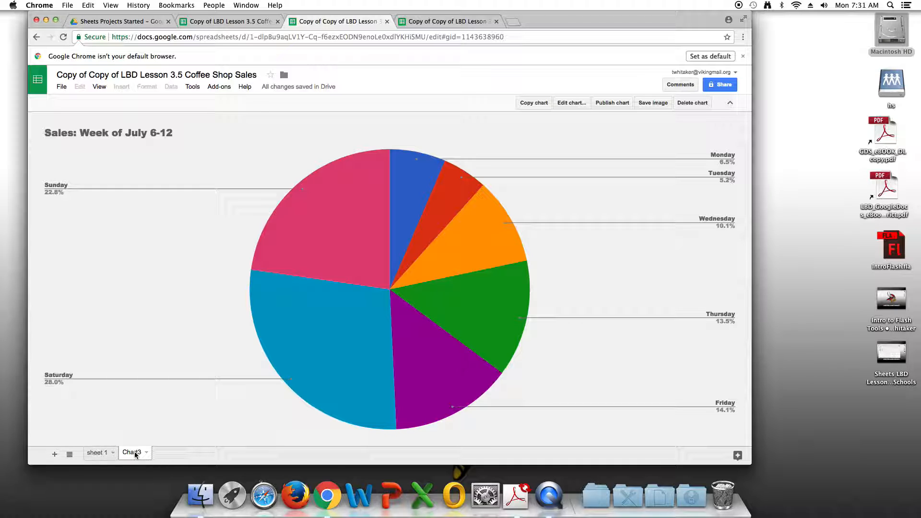
Step: Rename the new chart sheet as "Saleds by day - Pie"
double_click(132, 452)
text(Saleds by day)
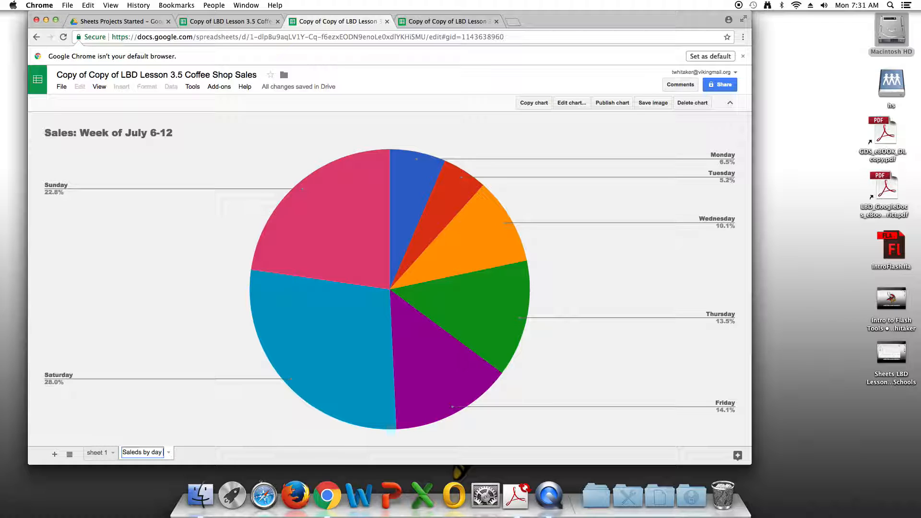
text( - Pie)
Step: Rename the data sheet "sheet 1" as "Sales by Day"
click(102, 453)
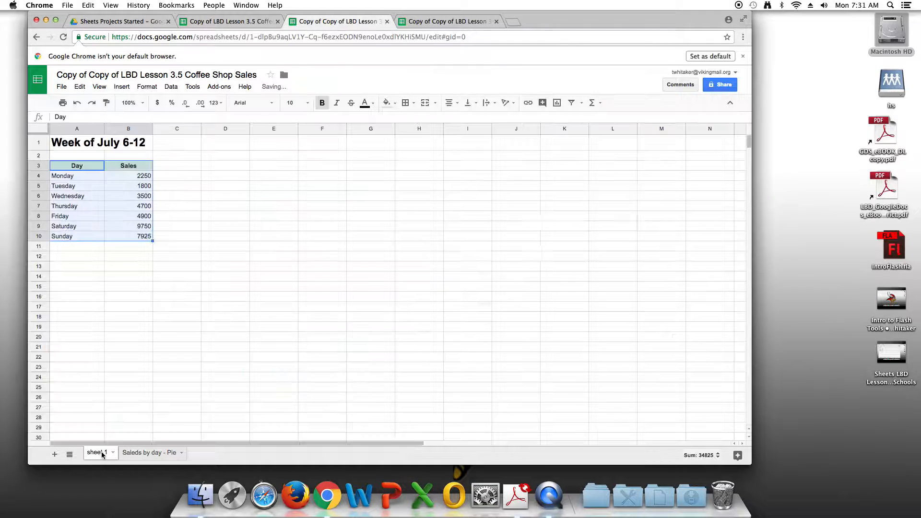
double_click(102, 453)
text(Sales by)
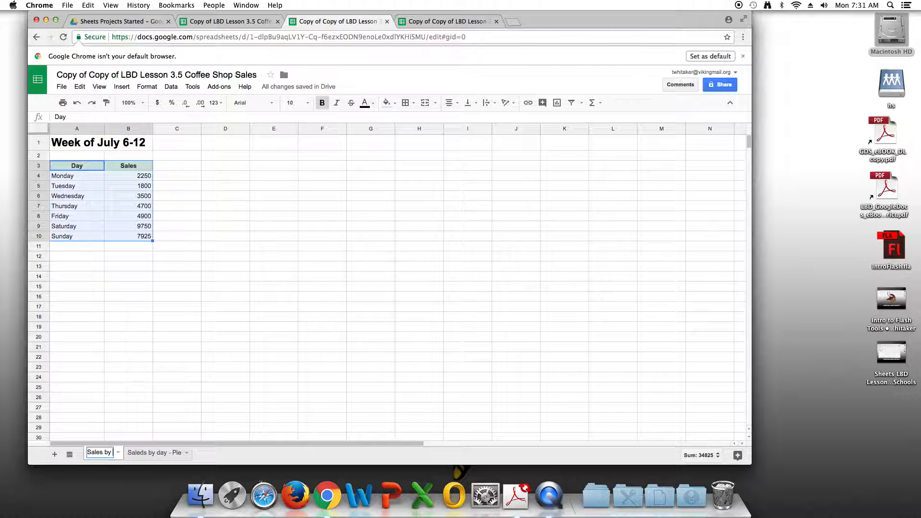
text( Day)
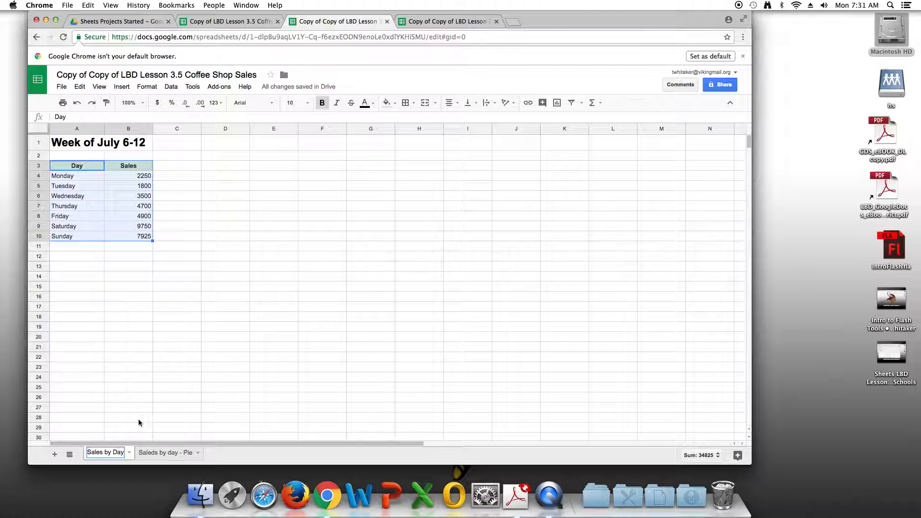
click(160, 401)
Step: Correct the chart sheet's name to "Sales by day - Pie" and return to the Sales by Day sheet
click(158, 458)
click(120, 458)
click(153, 453)
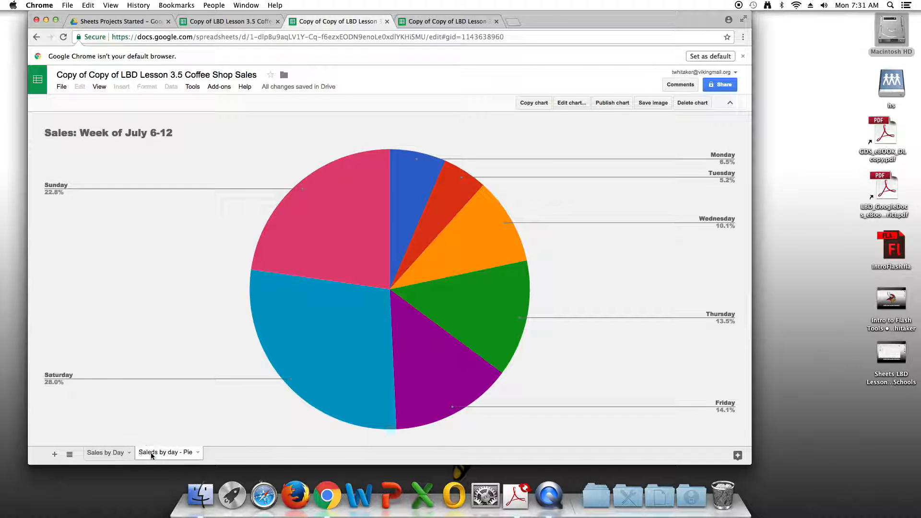
double_click(151, 453)
click(155, 453)
key(BackSpace)
click(109, 453)
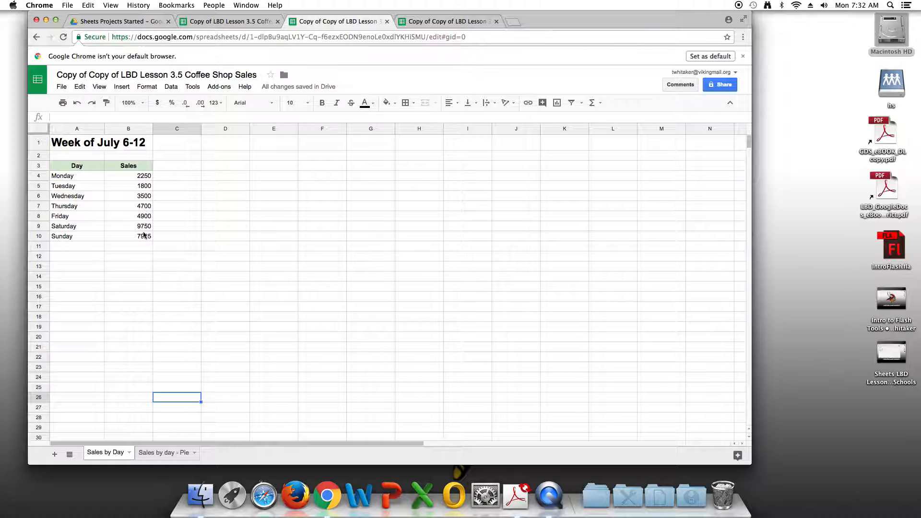
Step: Add a new blank sheet to the workbook directly after the Sales by Day sheet
click(118, 326)
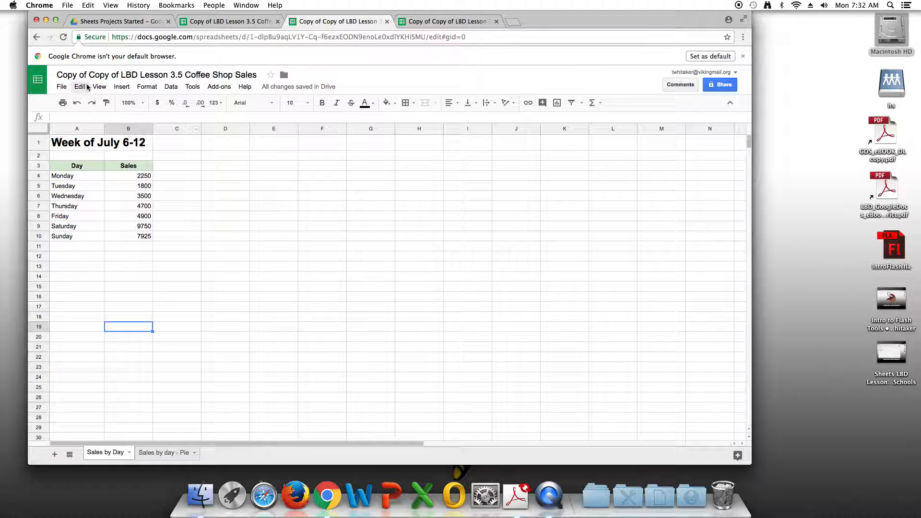
click(123, 88)
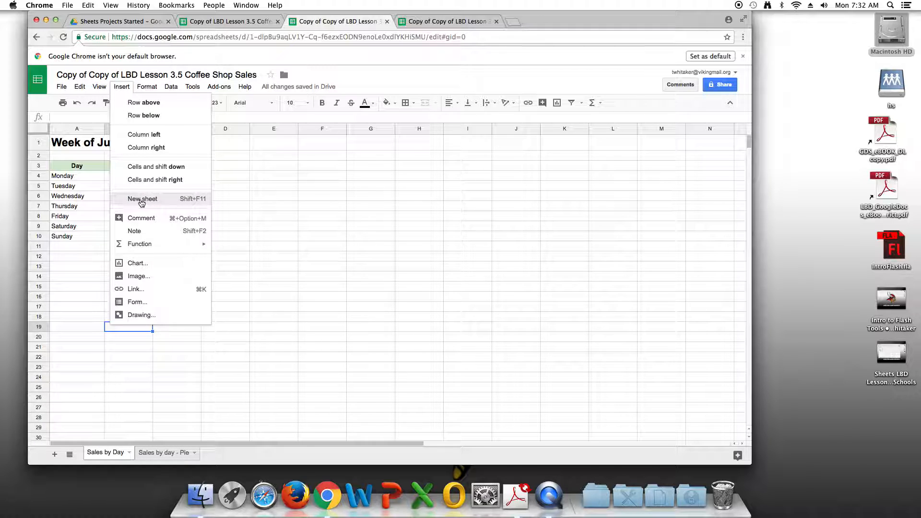
click(141, 201)
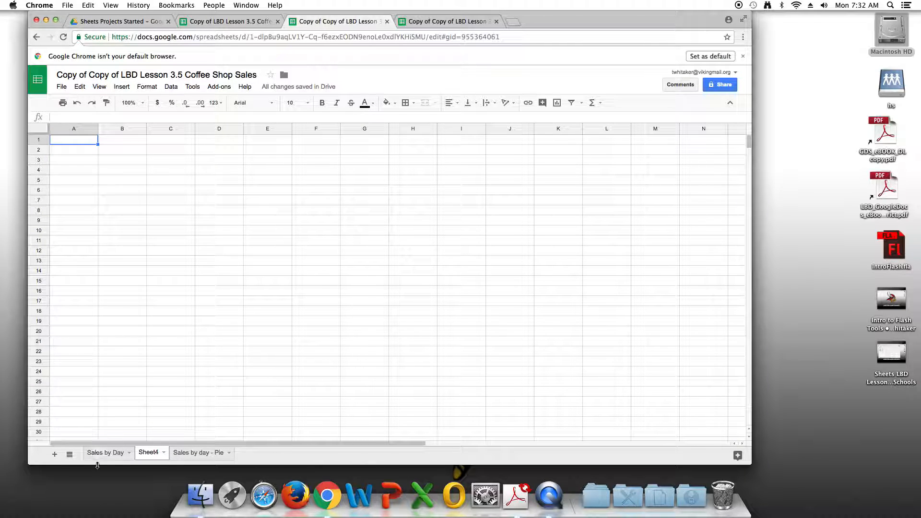
Step: Copy the title and sales table in A1:B10 from the Sales by Day sheet into the new blank sheet, starting at A1
click(103, 453)
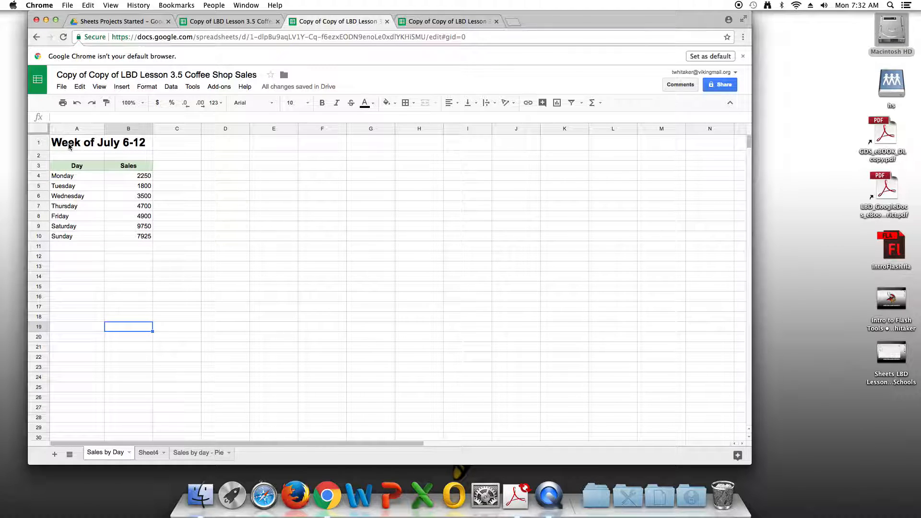
click(71, 144)
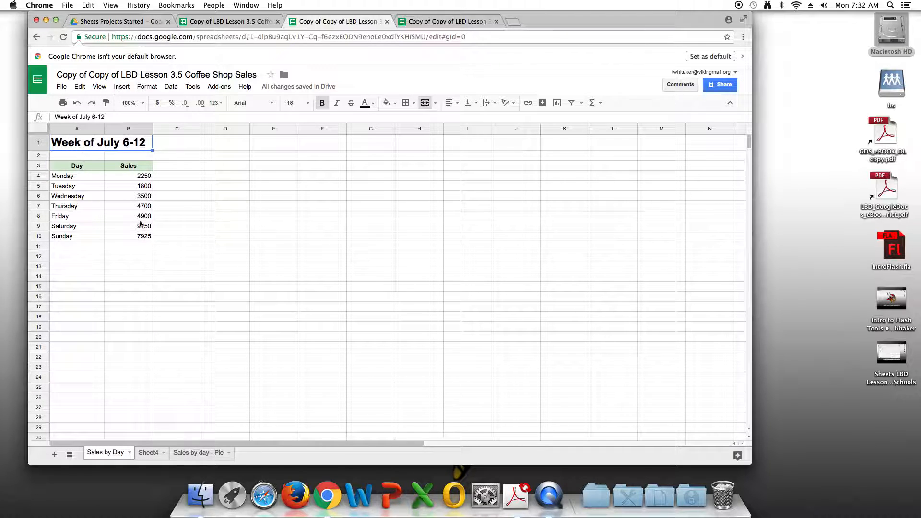
shift+click(142, 240)
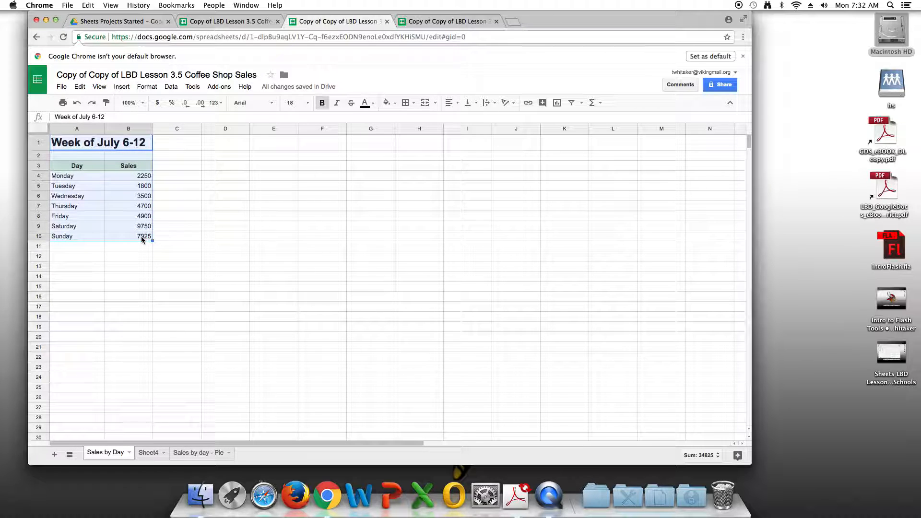
click(84, 89)
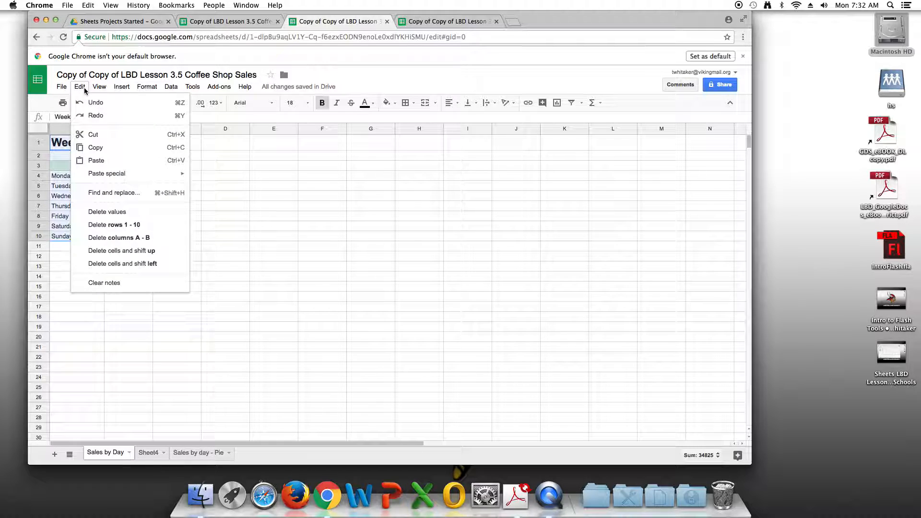
click(97, 148)
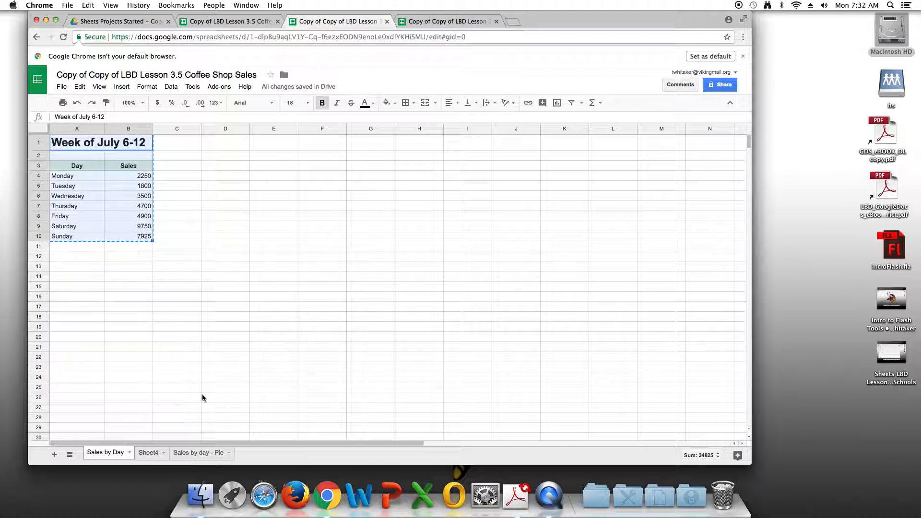
click(151, 453)
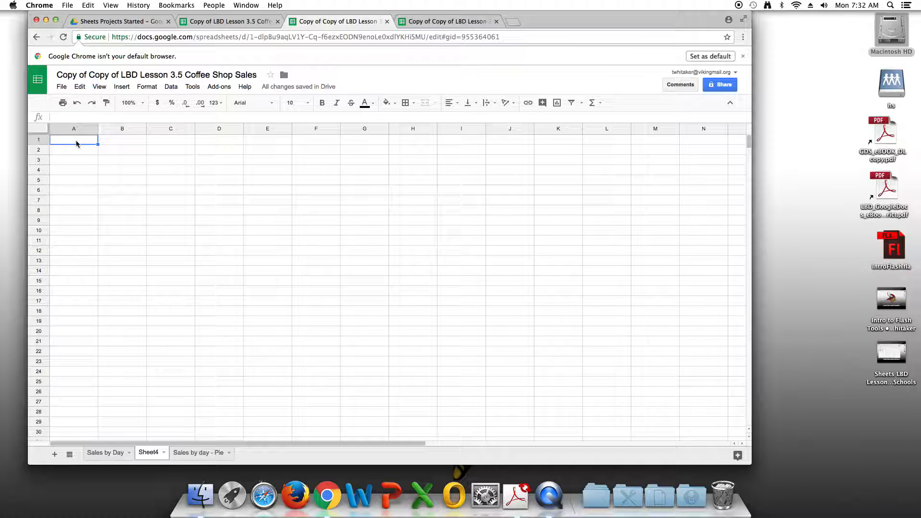
click(81, 88)
click(96, 160)
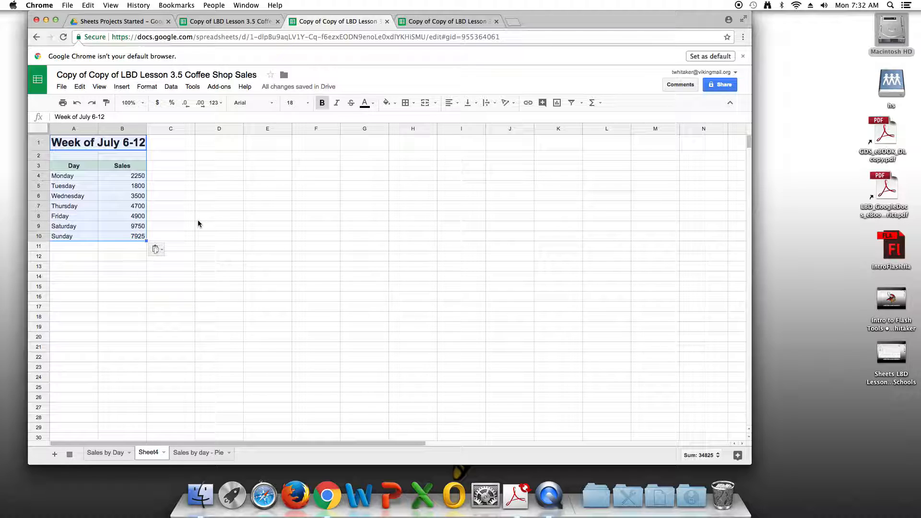
click(219, 307)
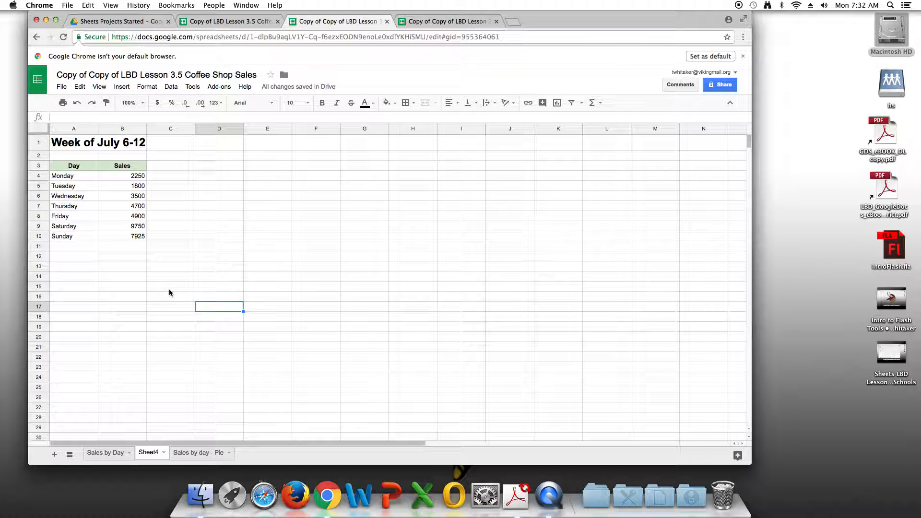
Step: Sort the range A3:B10 by Sales in descending order (Z → A), treating the first row as a header row
click(57, 168)
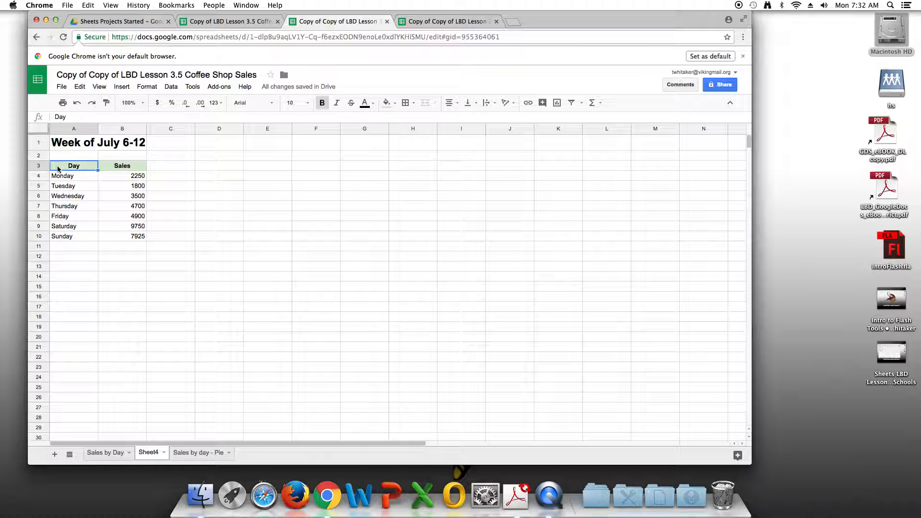
shift+click(140, 238)
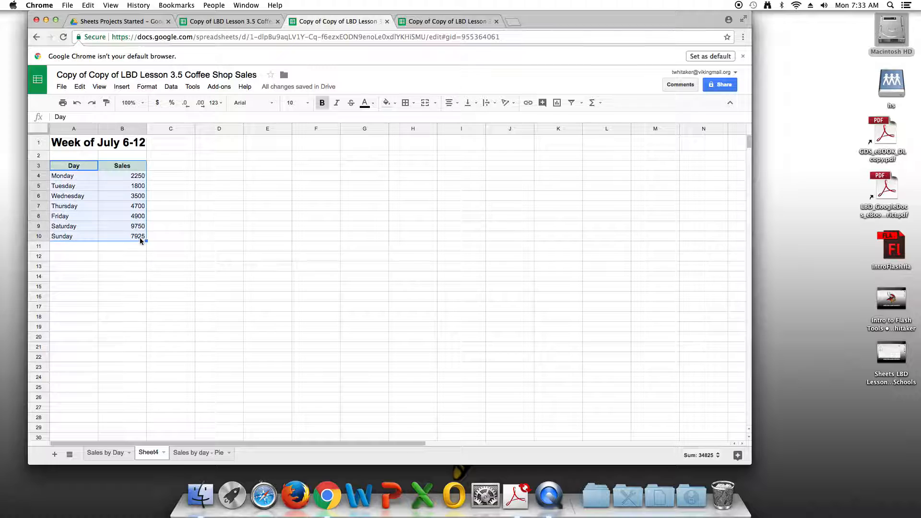
click(176, 90)
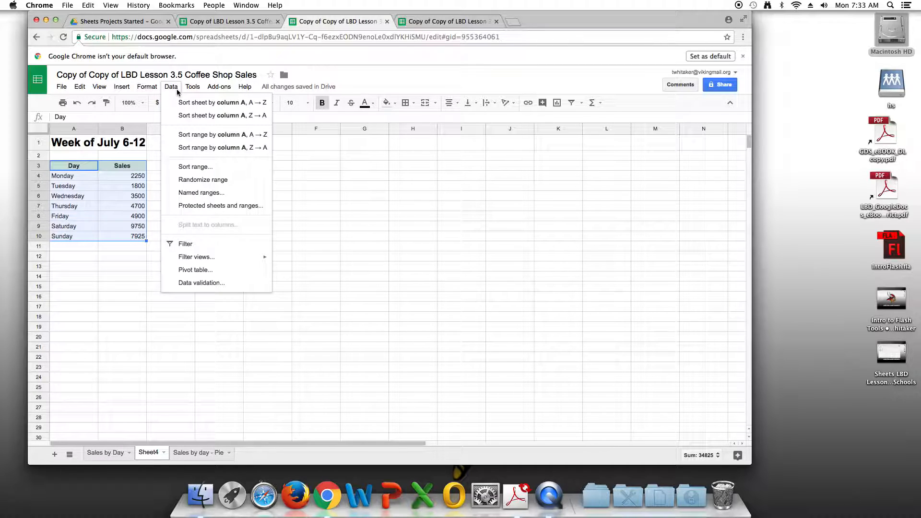
click(220, 172)
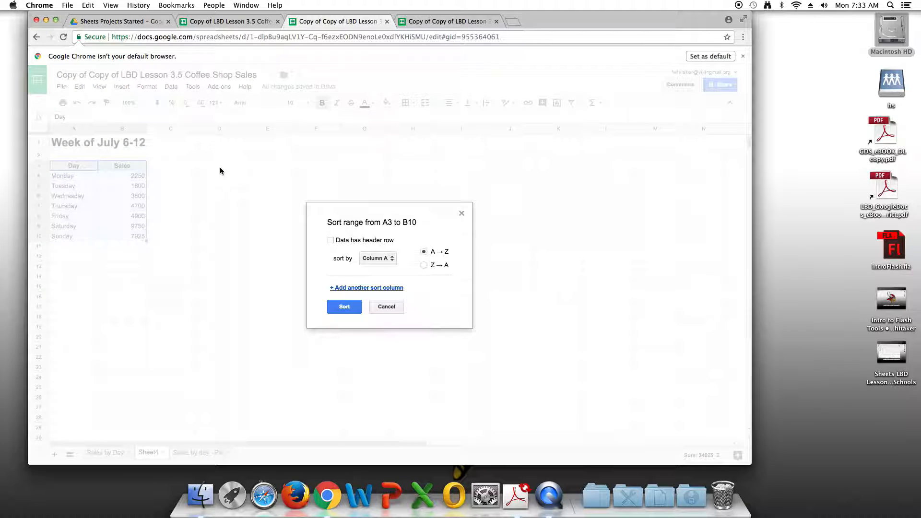
click(330, 241)
click(383, 259)
click(391, 272)
click(423, 266)
click(335, 309)
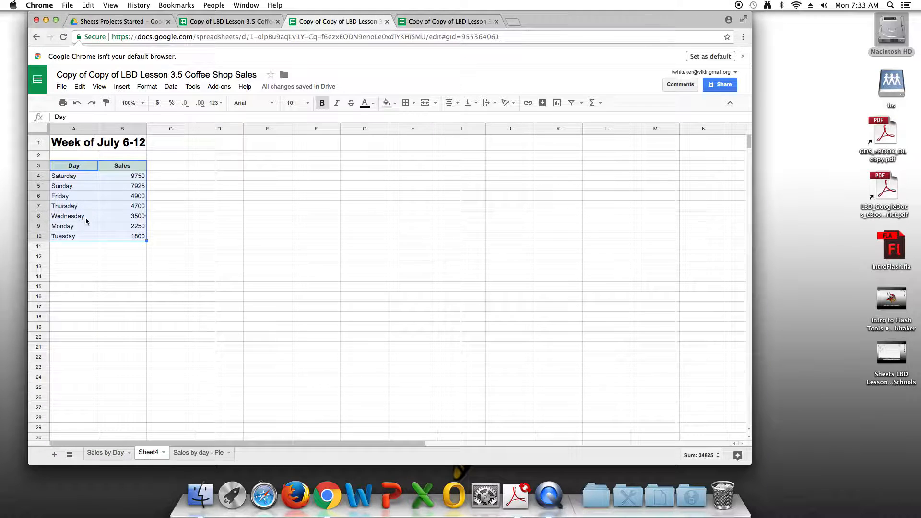
Step: Insert a column chart from the sorted range A3:B10 and switch it to the old chart editor
click(120, 88)
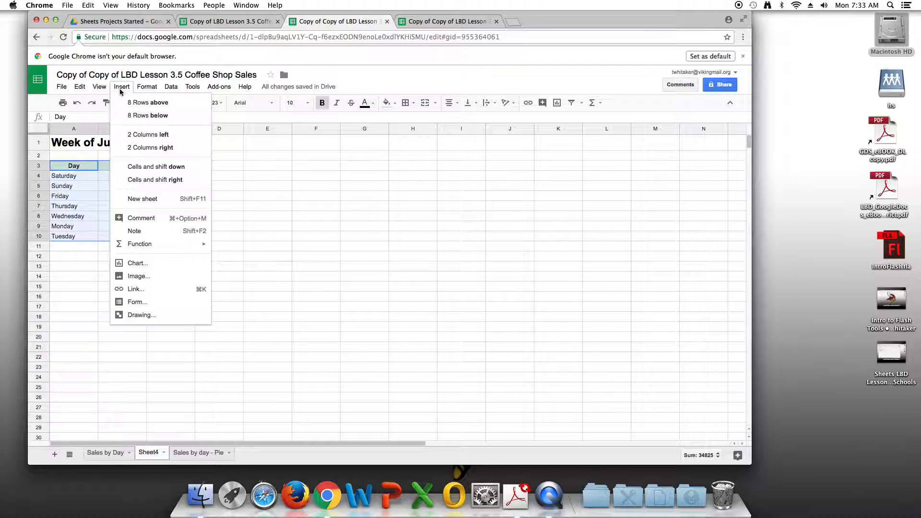
click(175, 264)
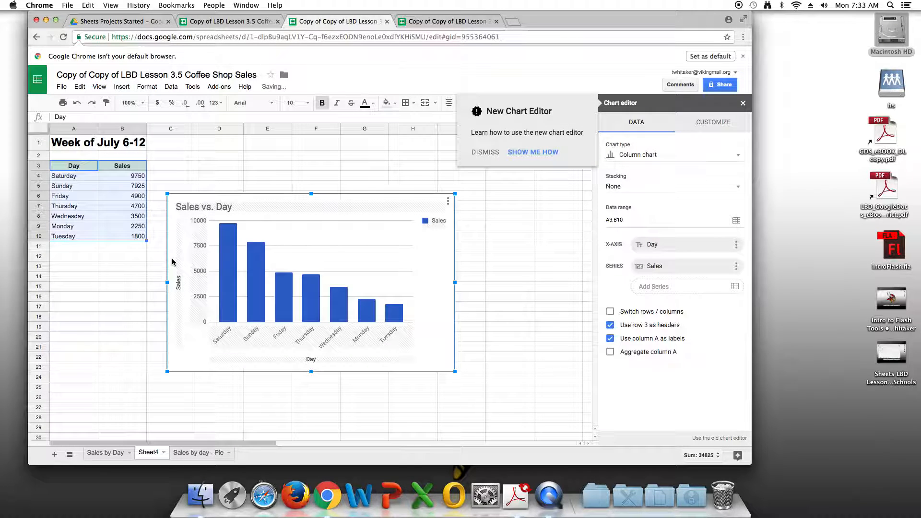
click(710, 438)
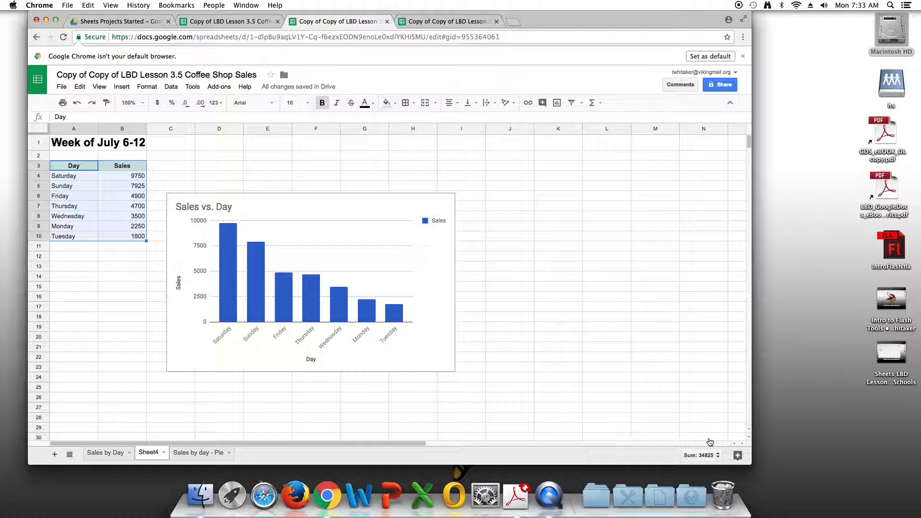
click(211, 172)
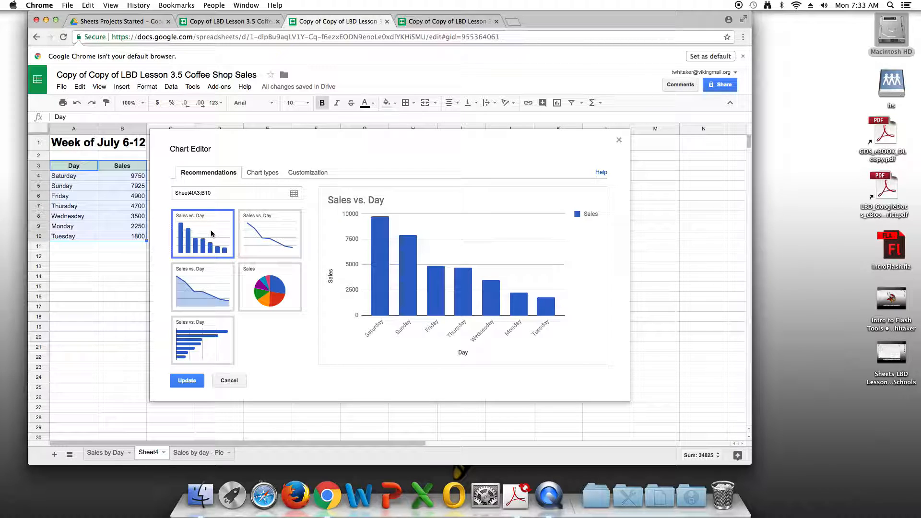
Step: Change the column chart's title to "Highest to Lowest Sales" and set the chart font to Tahoma
click(301, 175)
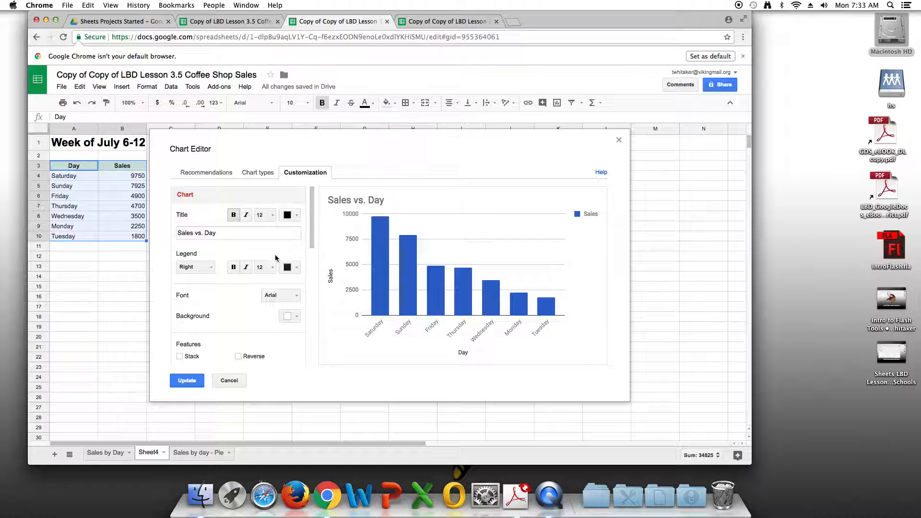
drag(219, 235, 176, 234)
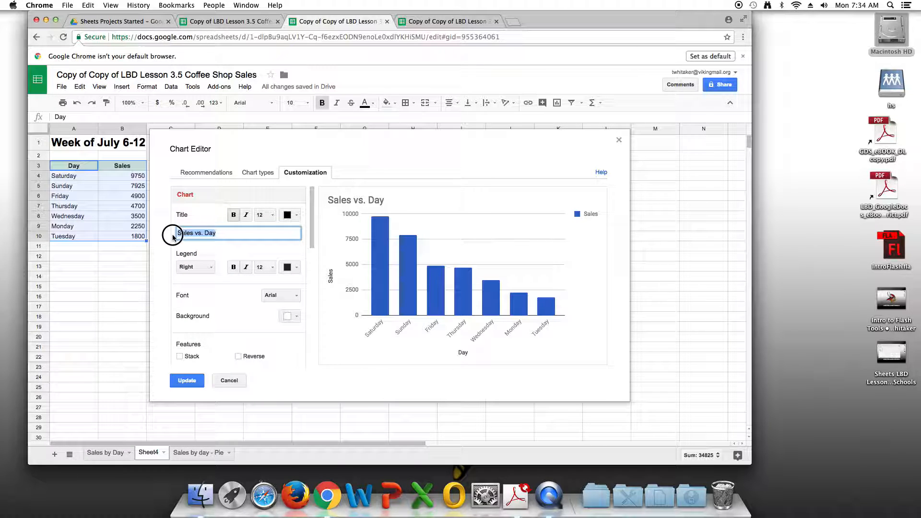
text(Highe)
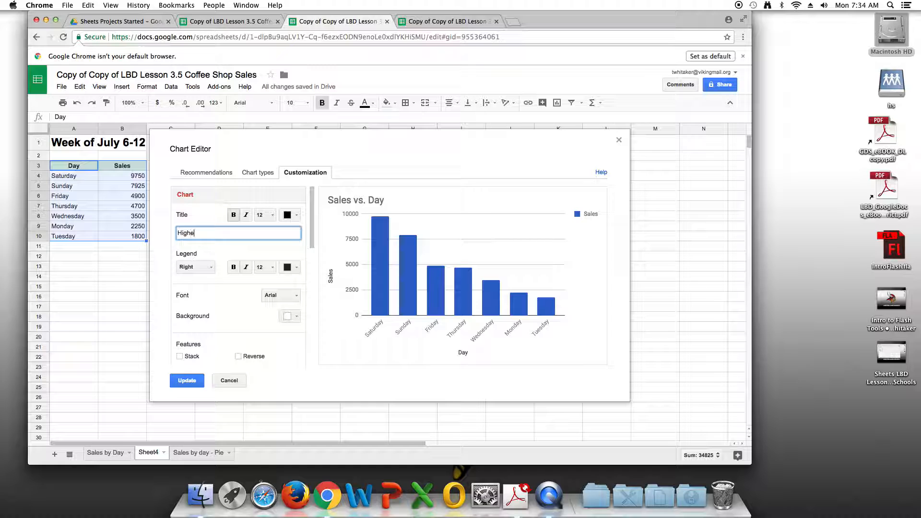
text(st to Lowest Sales)
click(298, 295)
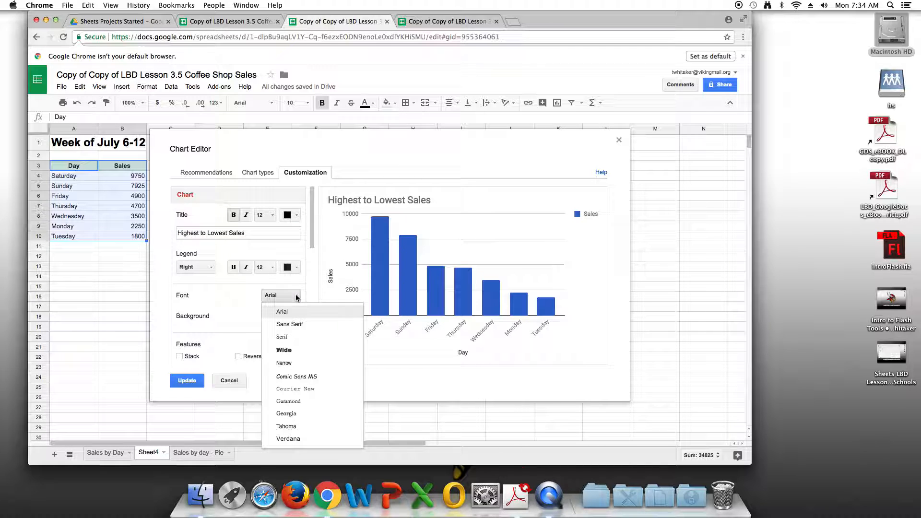
click(293, 426)
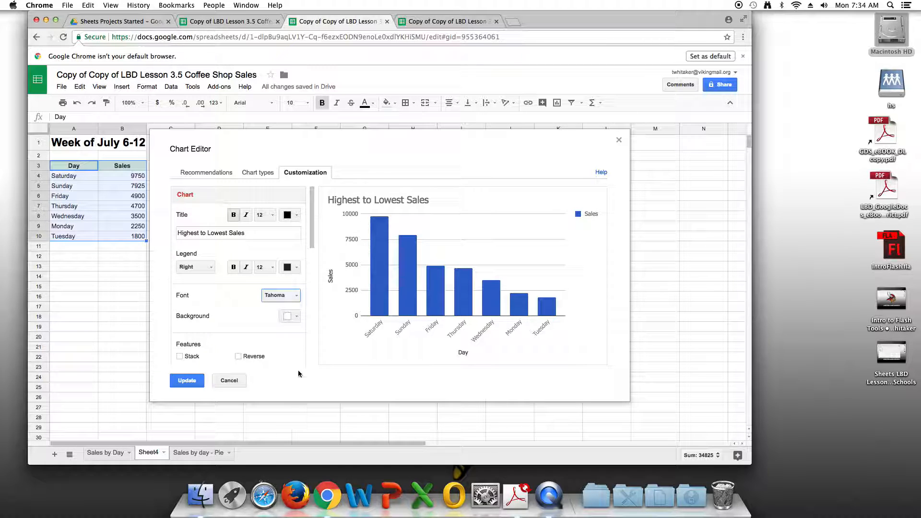
Step: Set the chart background to light blue 3 and set the legend to None
click(295, 316)
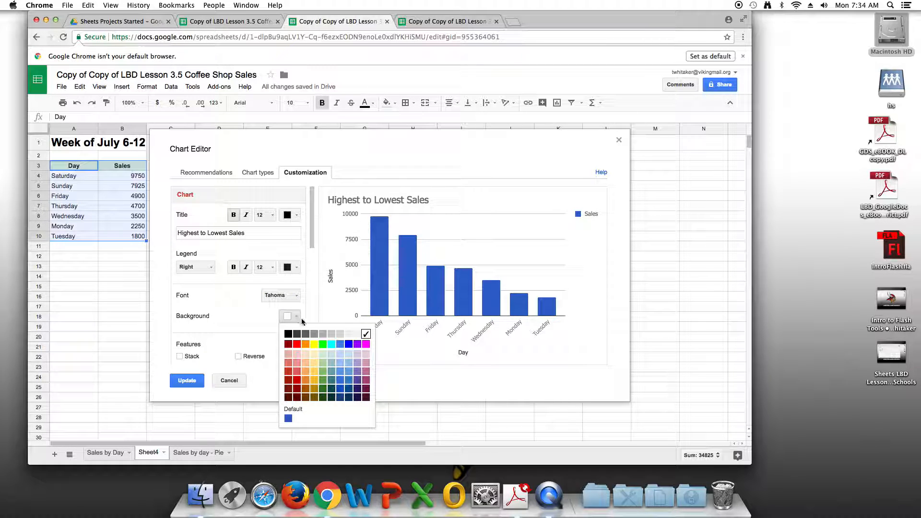
click(348, 356)
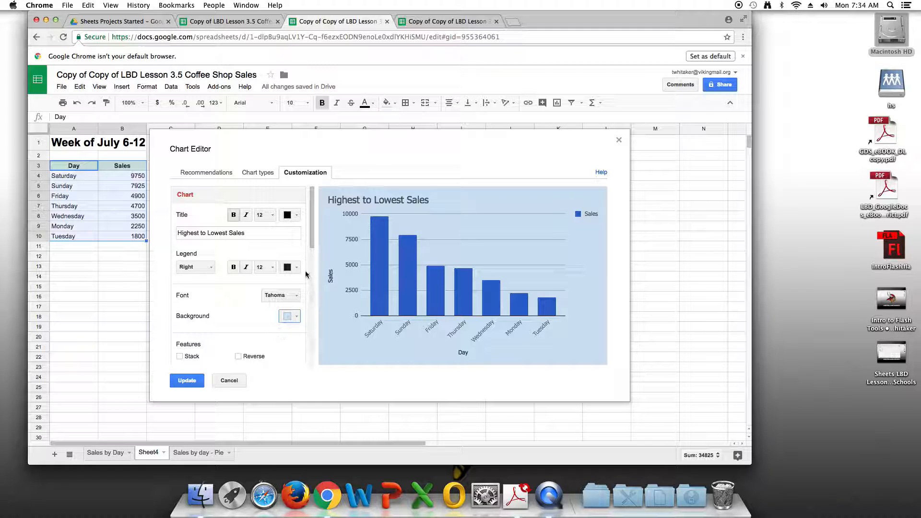
click(211, 268)
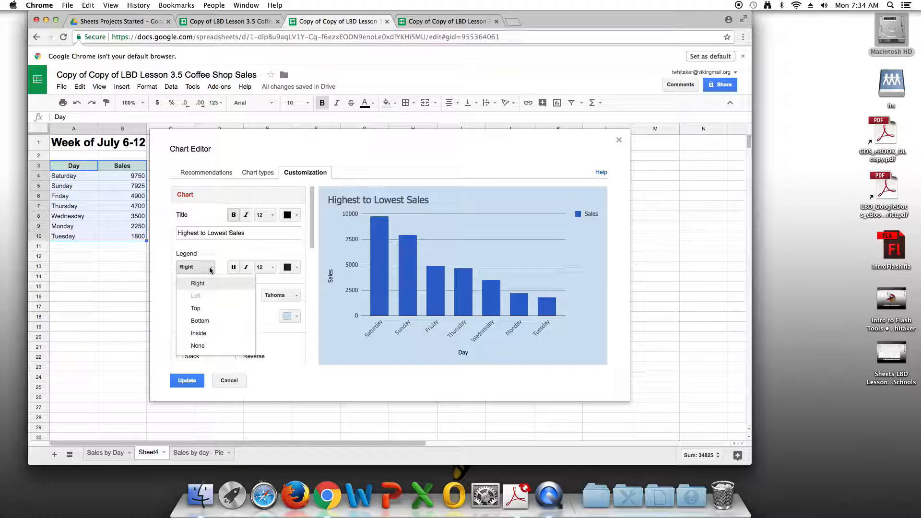
click(215, 351)
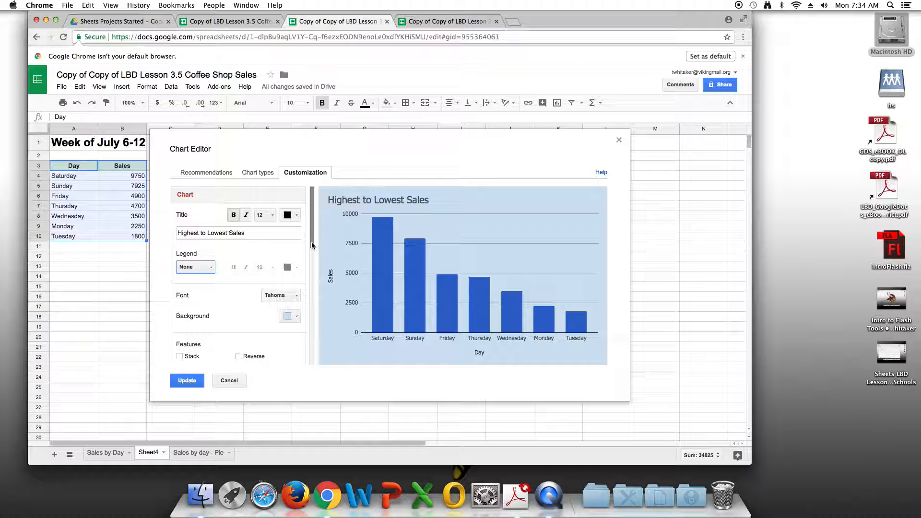
Step: Examine the chart's axis choices and the slant options for the horizontal axis labels
drag(312, 245, 310, 288)
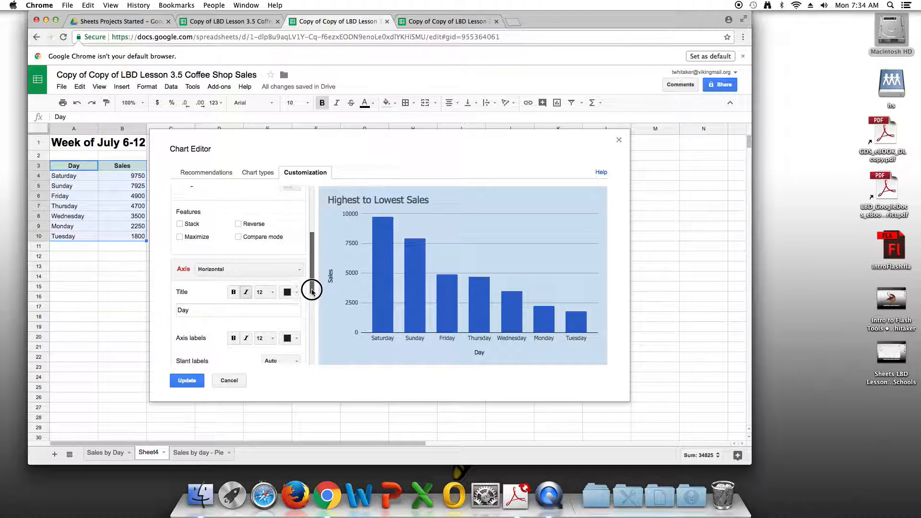
click(300, 267)
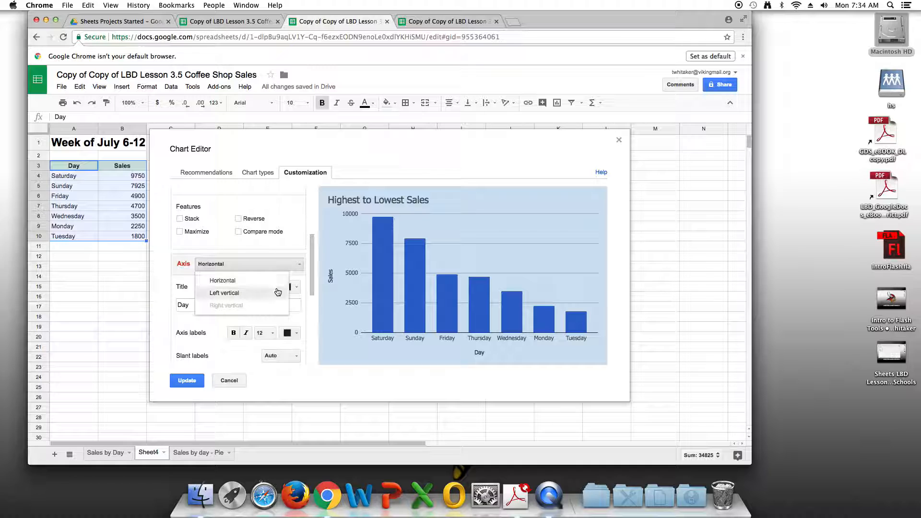
click(300, 265)
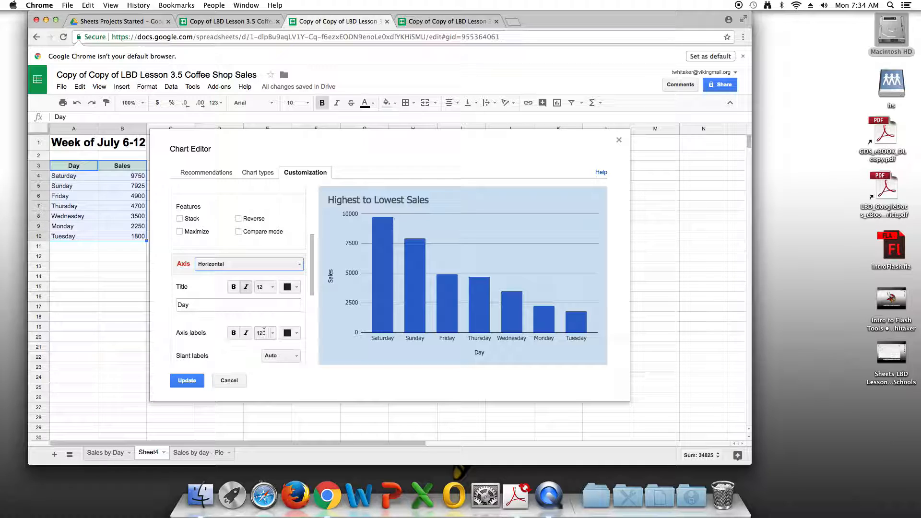
scroll(262, 348, down, 3)
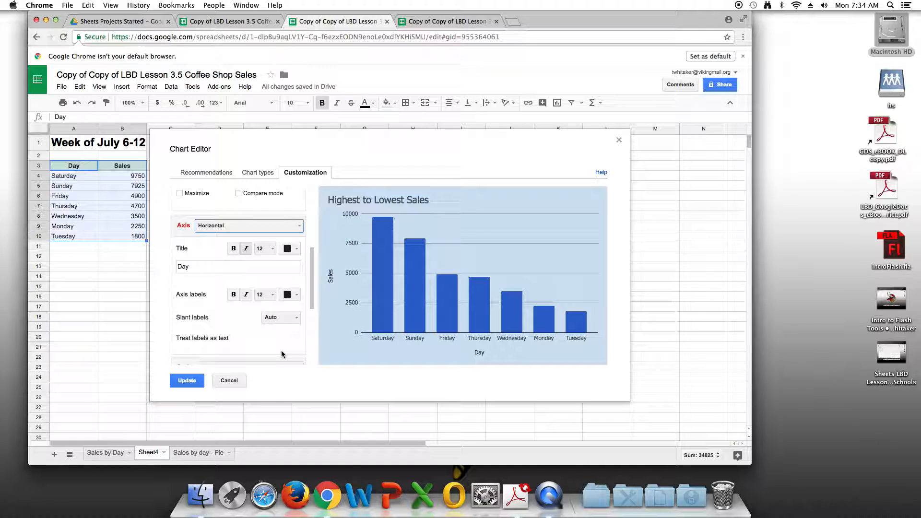
click(288, 303)
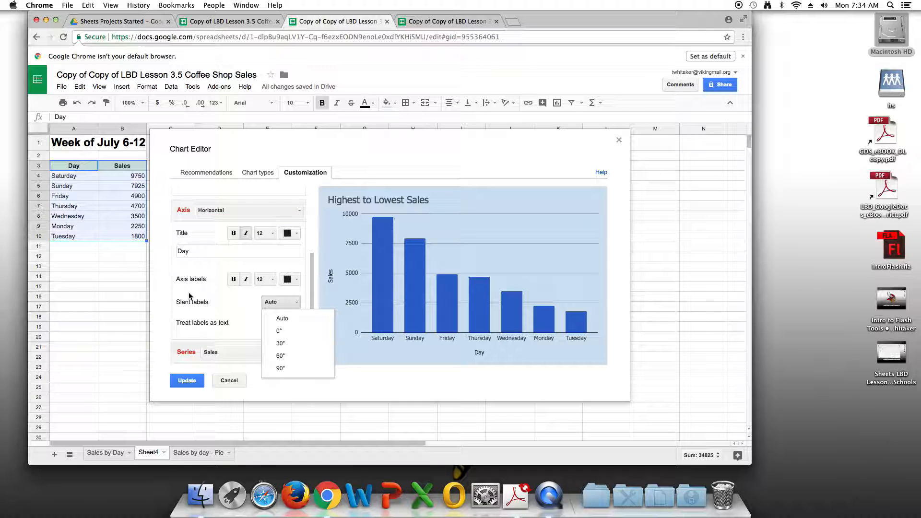
click(279, 306)
mouse_move(312, 263)
mouse_down()
mouse_move(304, 223)
mouse_move(307, 279)
mouse_up()
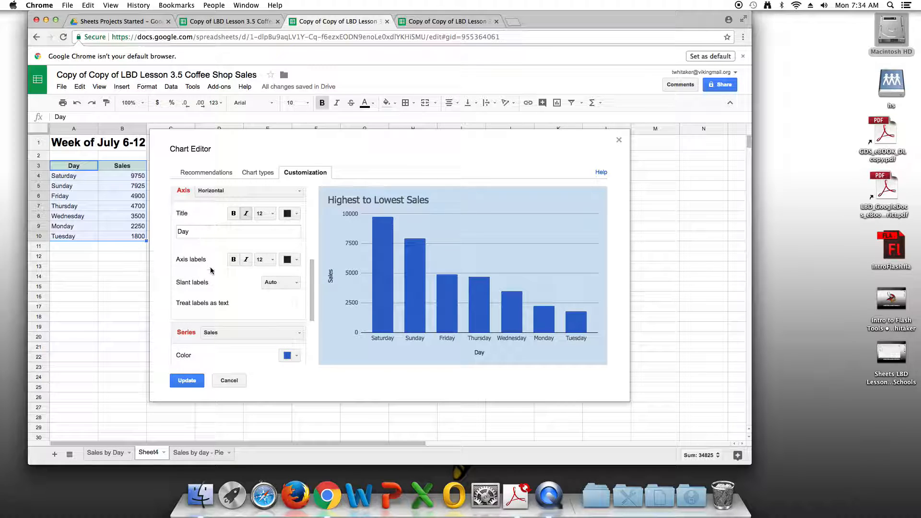
Step: Slant the horizontal axis labels 60° and apply a dark red color to the Sales series in the column chart
click(291, 284)
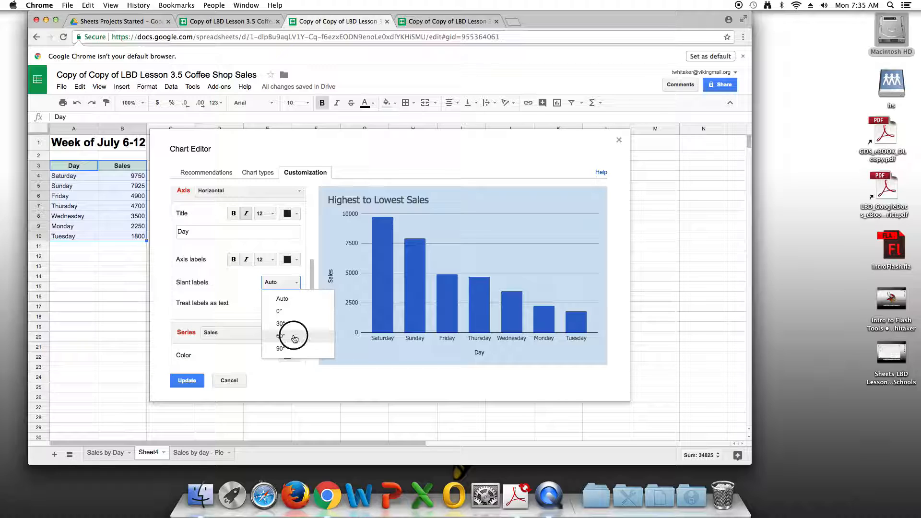
click(294, 336)
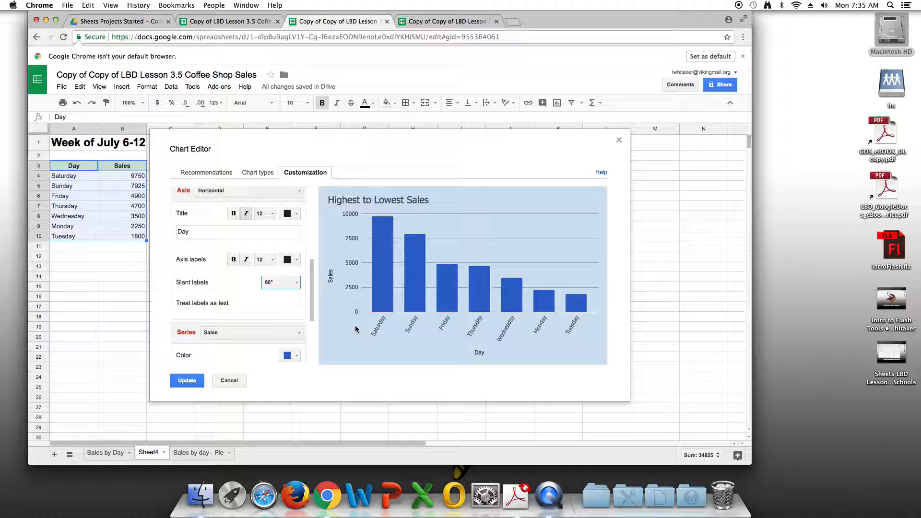
click(296, 357)
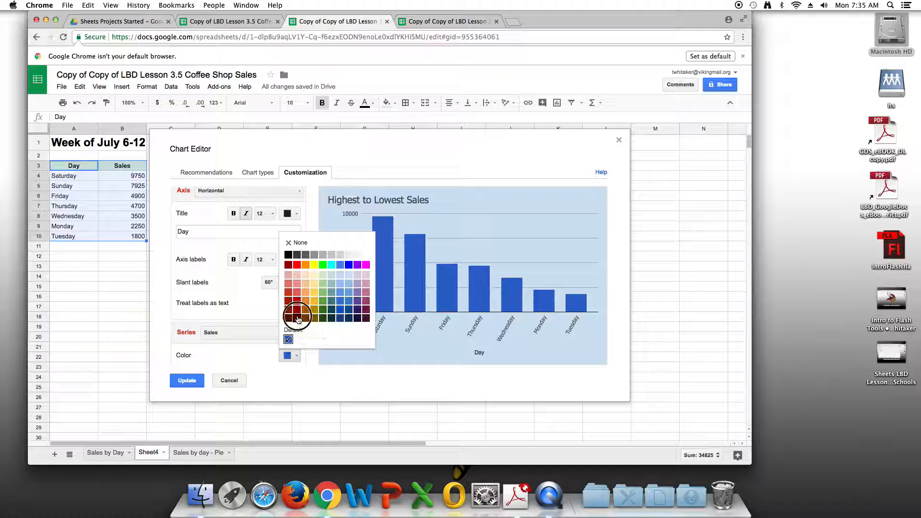
click(297, 319)
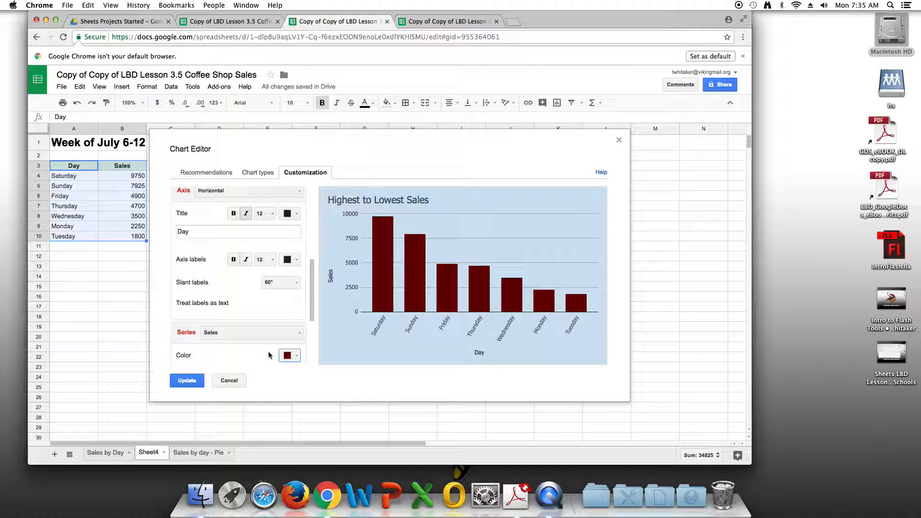
click(187, 380)
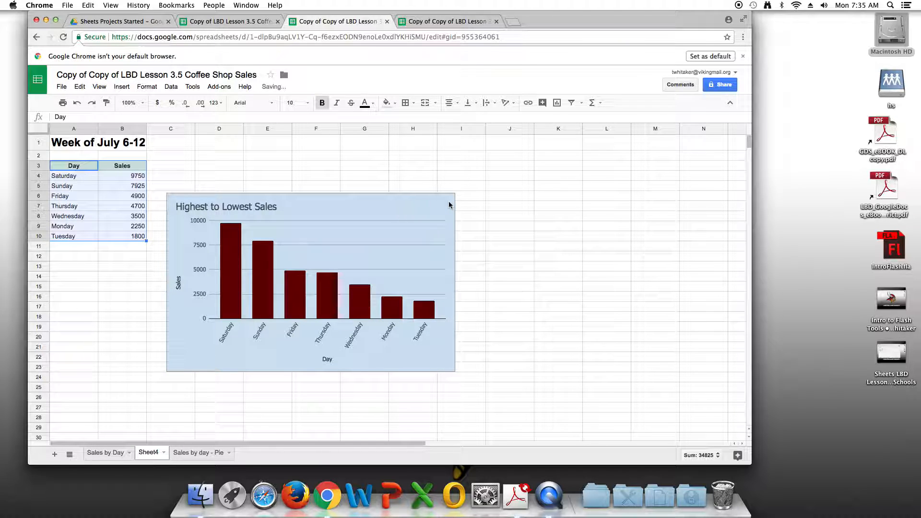
Step: Move the Highest to Lowest Sales column chart to its own sheet
click(451, 205)
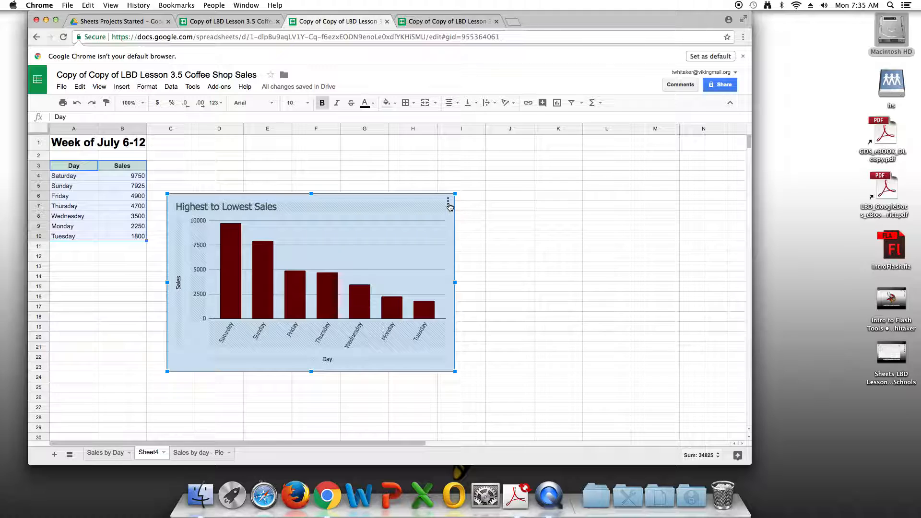
click(448, 204)
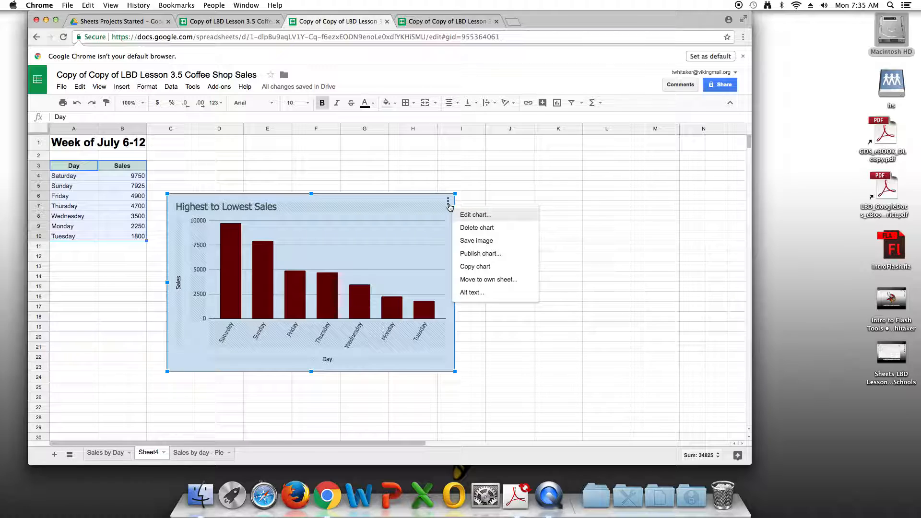
click(491, 280)
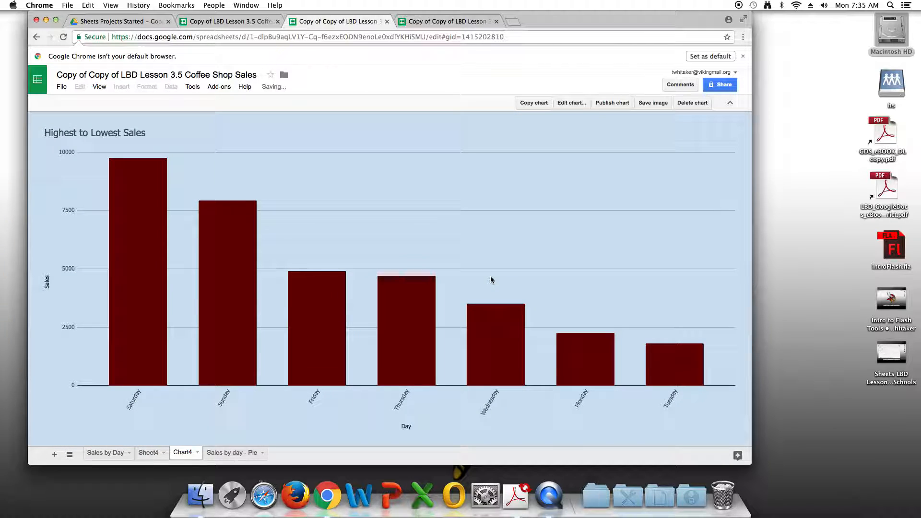
Step: Rename the new chart sheet as "Highest to lowest sales." and return to Sheet4
double_click(188, 455)
text(Highest to lowest sales)
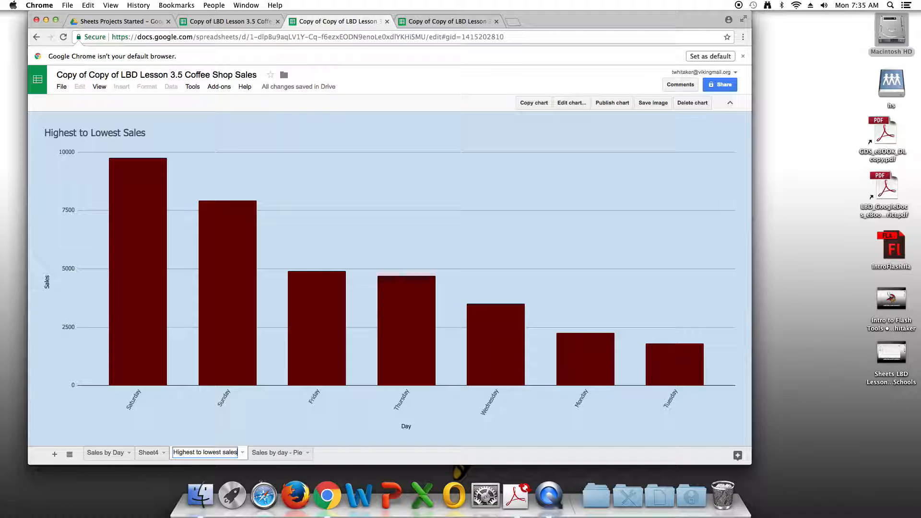
text(.)
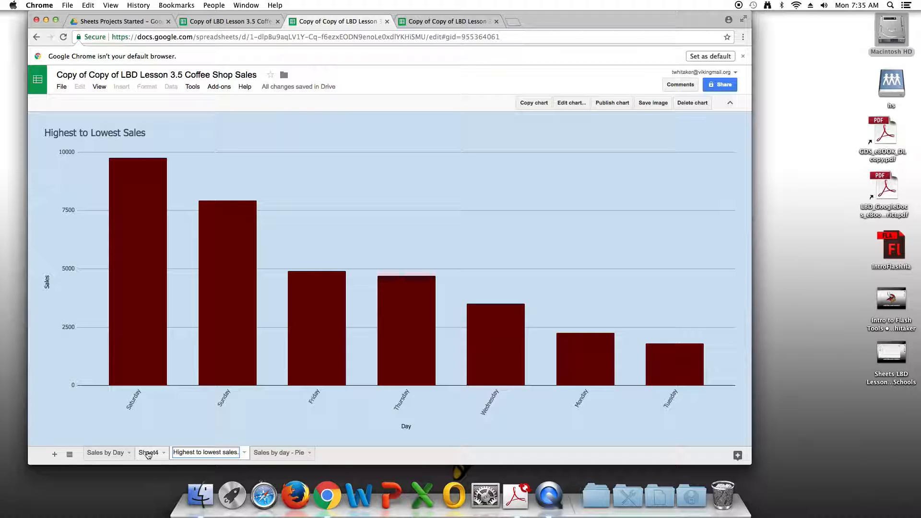
click(148, 453)
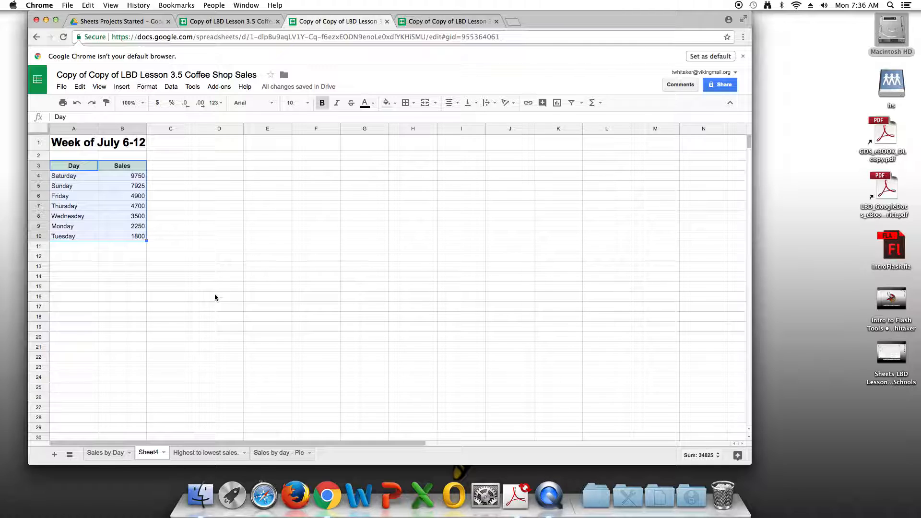
click(149, 456)
click(101, 456)
click(152, 455)
double_click(74, 165)
key(BackSpace)
key(BackSpace)
key(BackSpace)
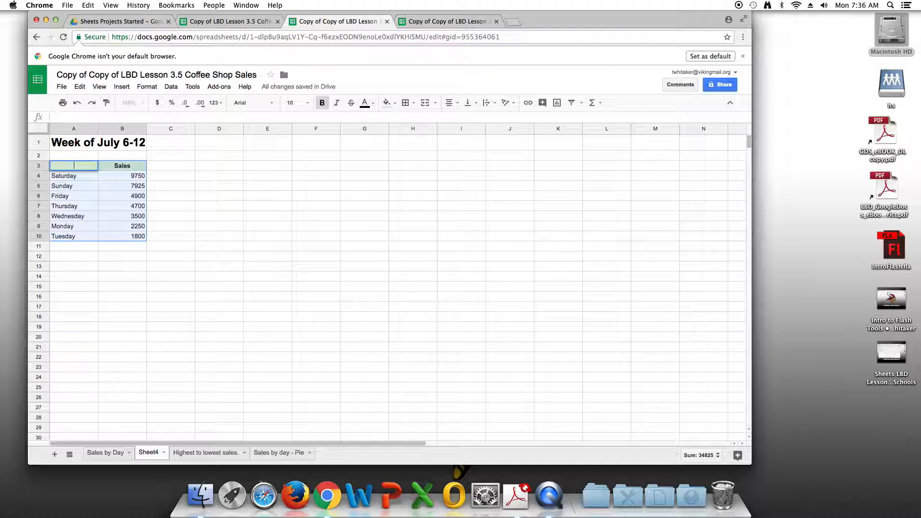
text(Day)
Step: Rename Sheet4, which holds the sorted sales data, as "Highest to Lowest"
double_click(149, 453)
text(Highest to)
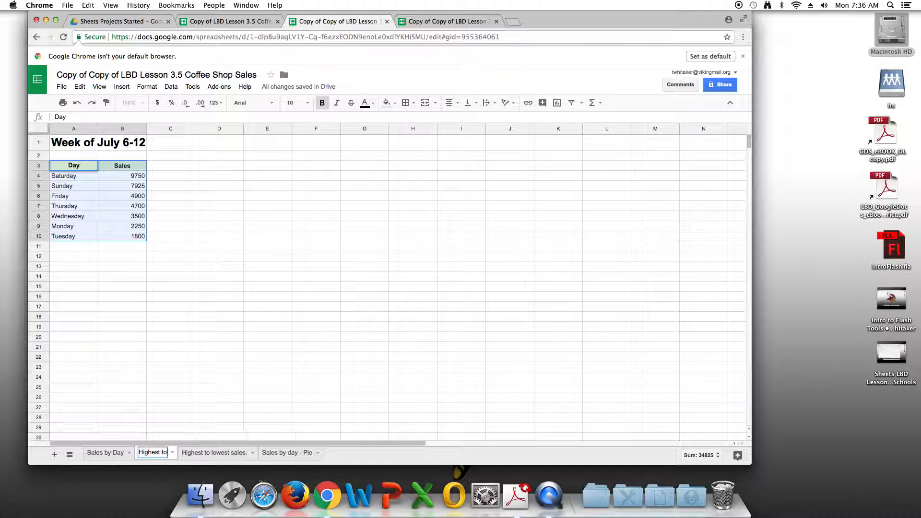
text( Lowest)
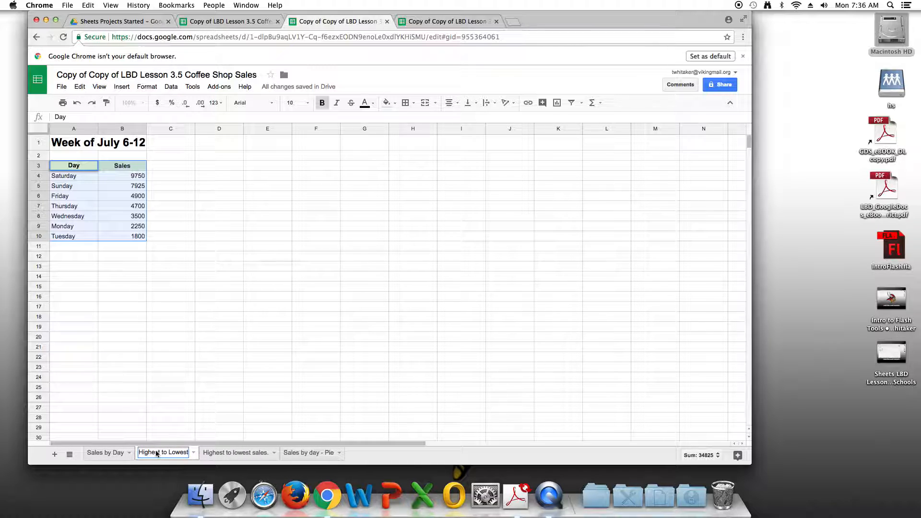
Step: Replace the period ending the column chart sheet's name so it reads "Highest to lowest sales-bar chart"
double_click(228, 452)
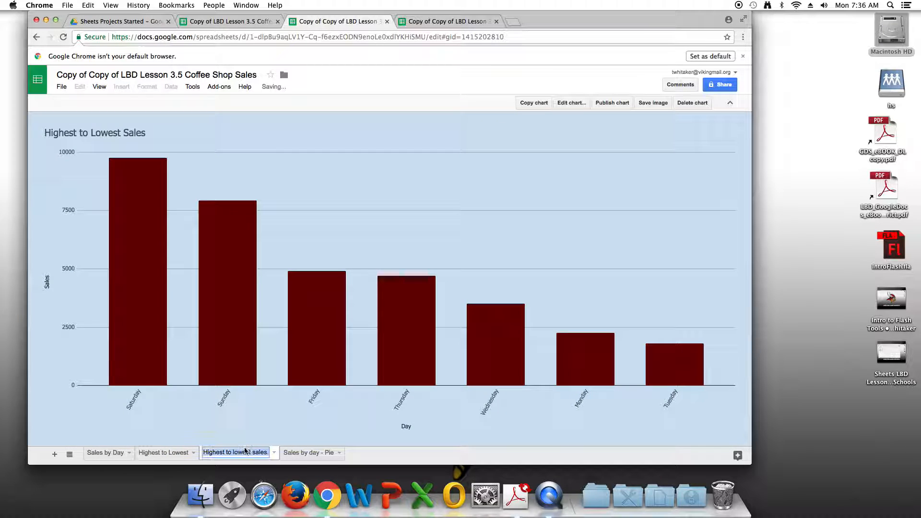
click(268, 456)
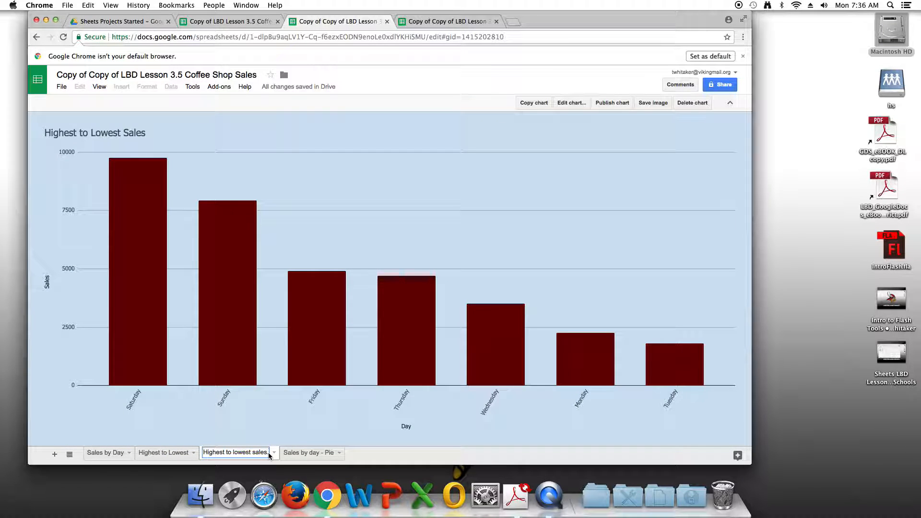
key(BackSpace)
text(-bar)
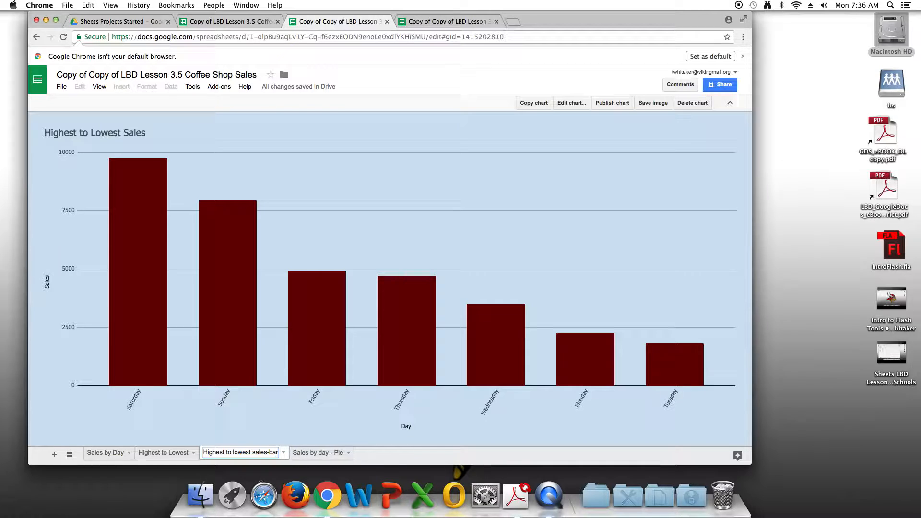
text( chart)
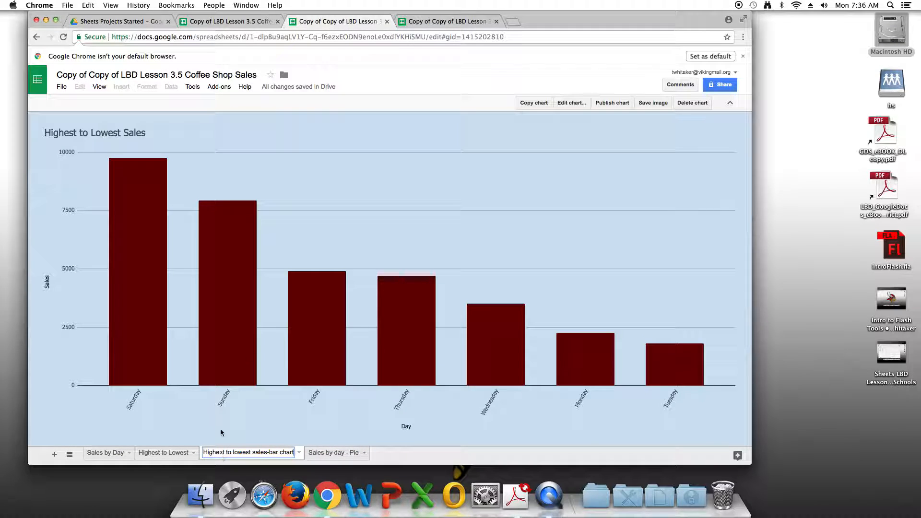
click(320, 102)
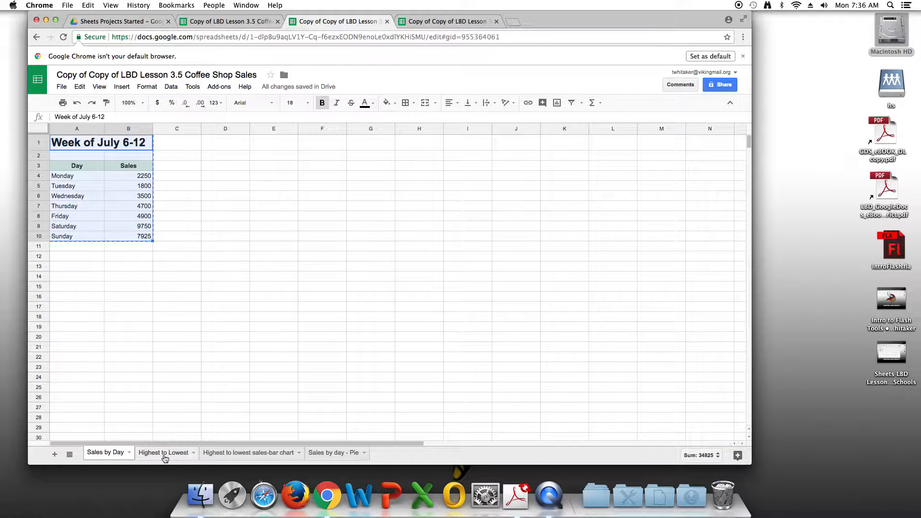
Step: Review the sorted data sheet, the bar chart sheet and the pie chart sheet in turn
click(163, 456)
click(235, 456)
click(325, 460)
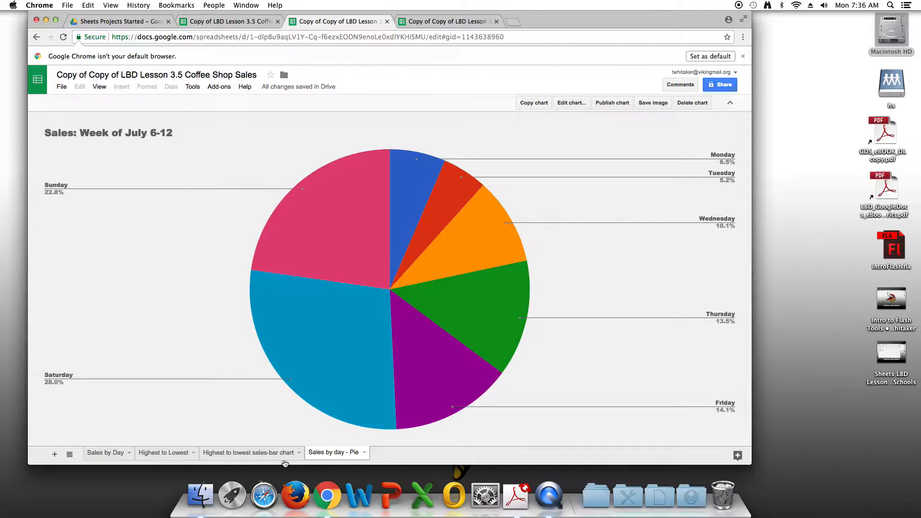